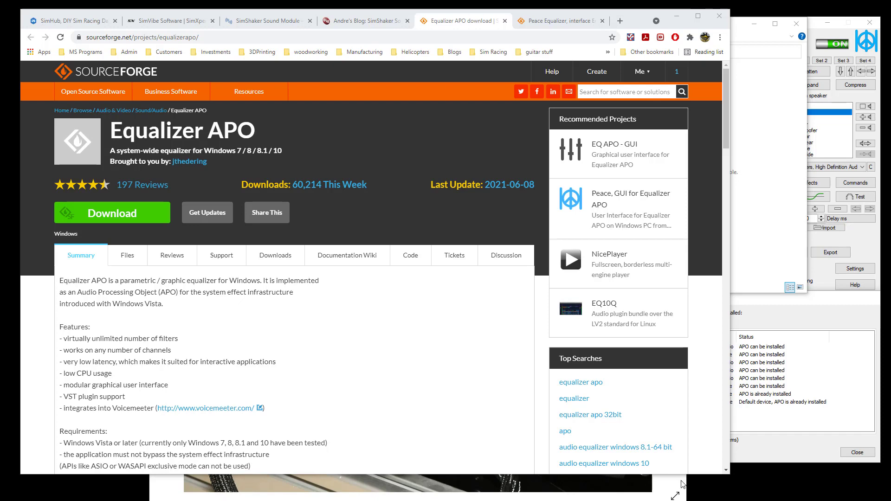
# Step: Browse the rig photos DCSsim, HorisontalMount, Installed and NeutrikFootPlate, then minimize the viewer
pyautogui.click(668, 489)
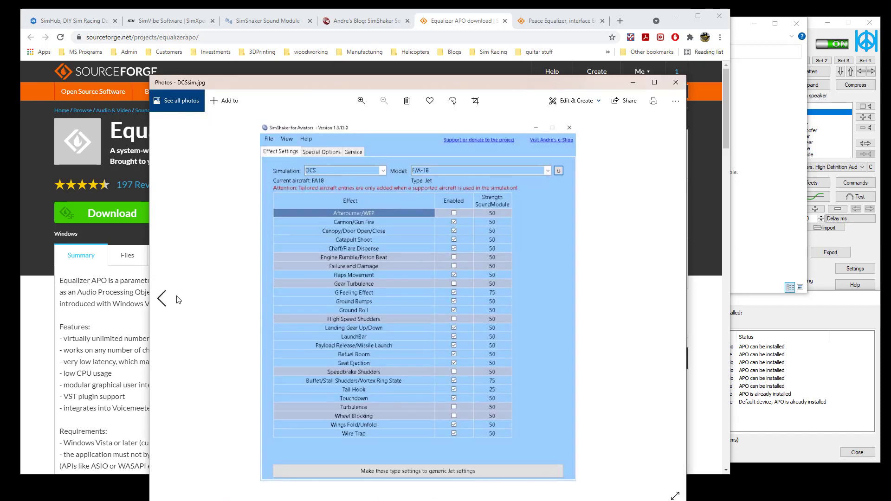
pyautogui.click(164, 299)
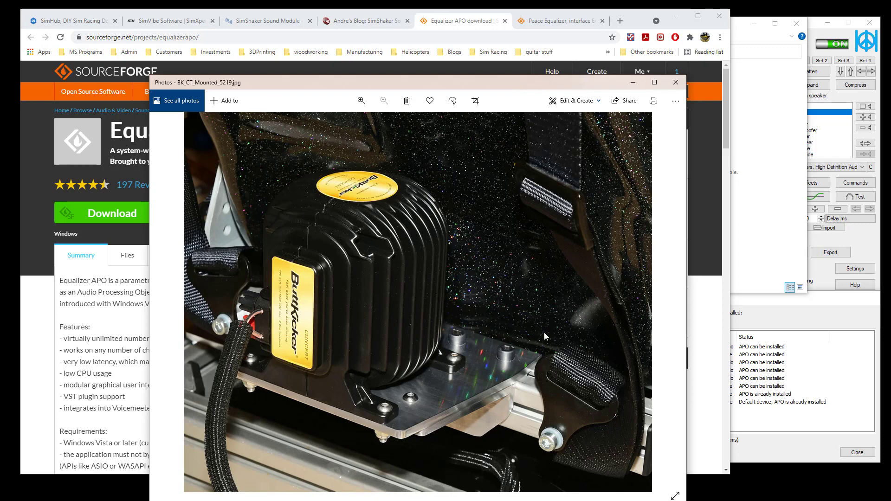
pyautogui.moveTo(673, 297)
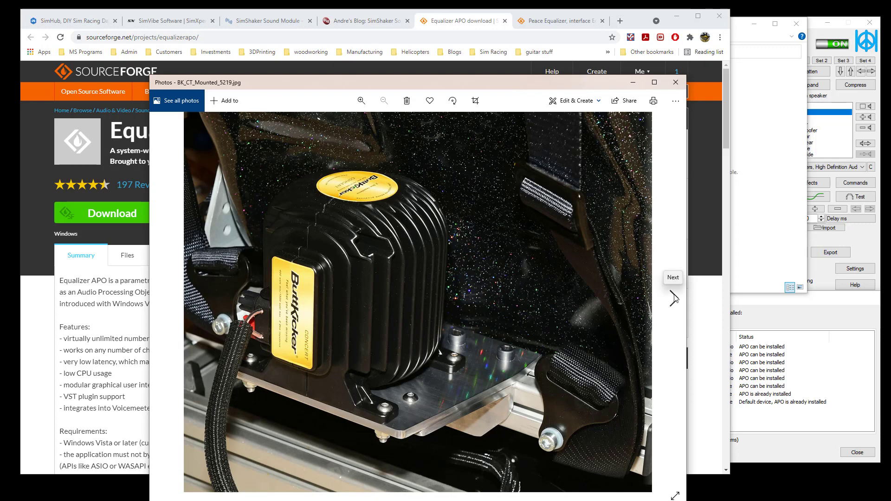
pyautogui.click(674, 298)
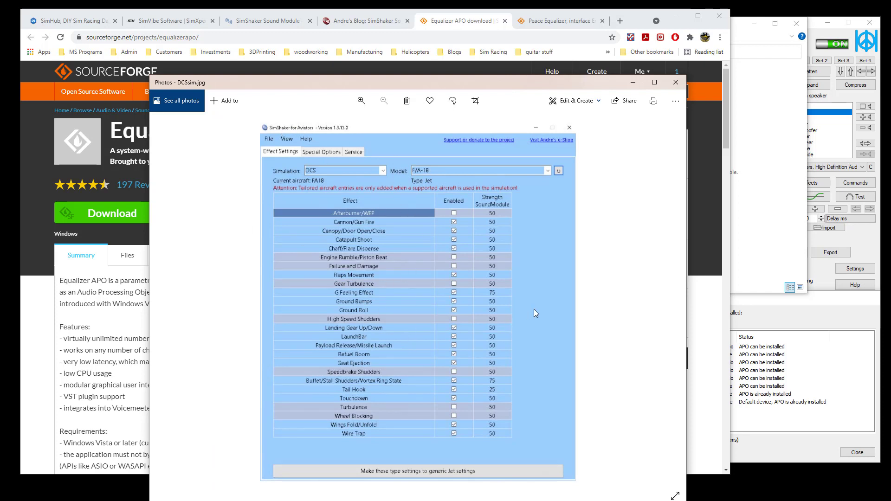
pyautogui.moveTo(660, 314)
pyautogui.click(673, 297)
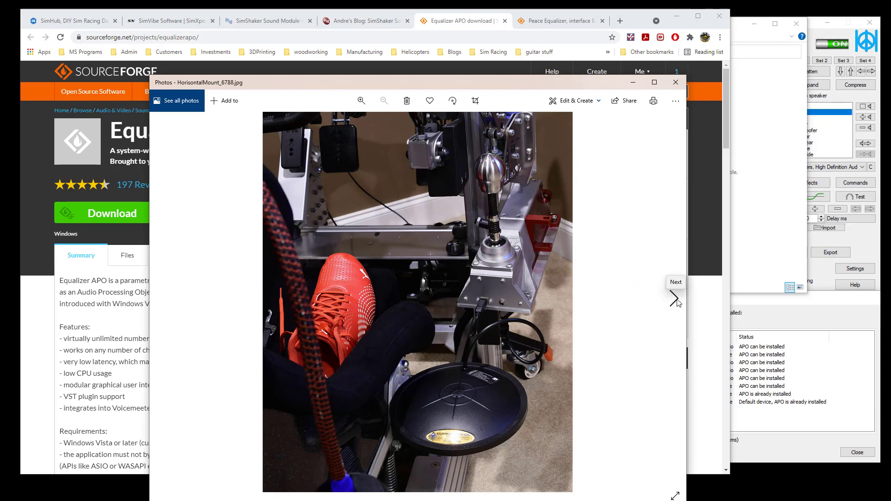
pyautogui.click(676, 299)
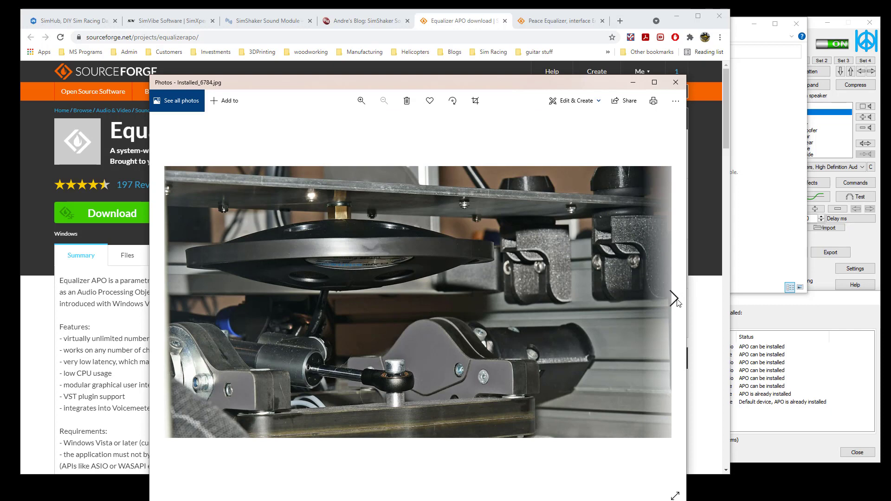
pyautogui.click(675, 299)
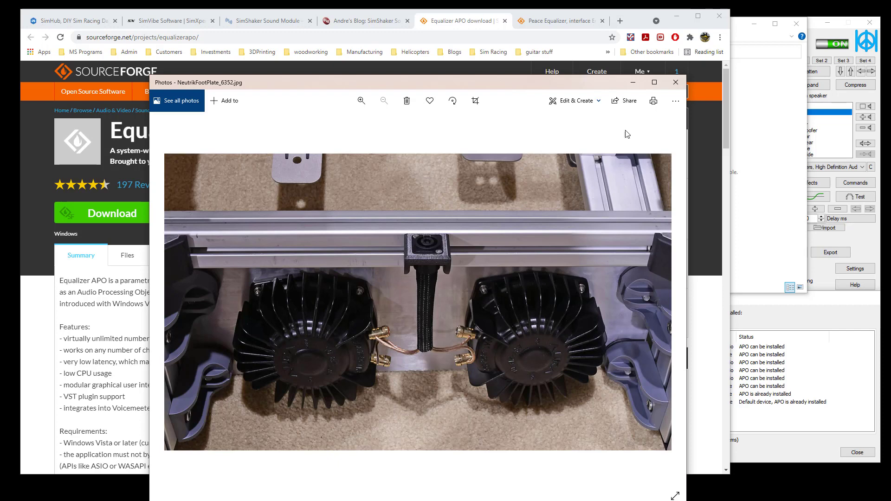
pyautogui.click(634, 84)
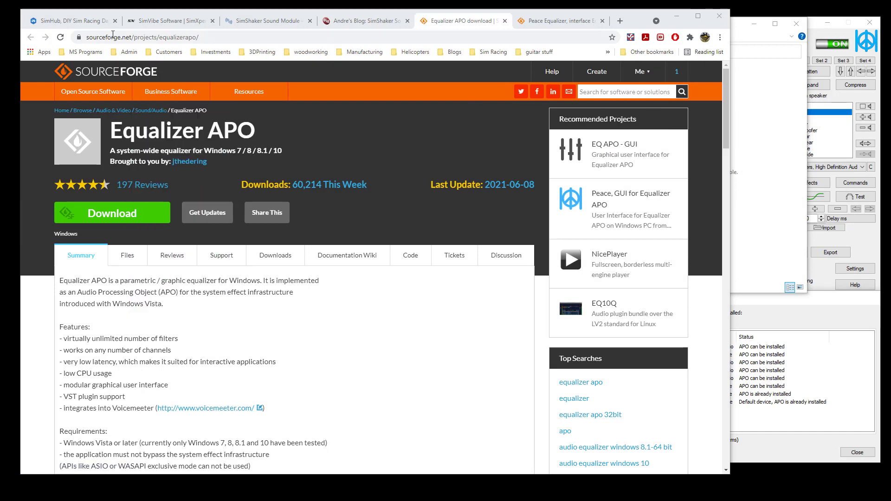
# Step: Look through the SimHub, SimVibe, SimShaker Sound Module and Andre's Blog guide tabs, ending on Equalizer APO
pyautogui.click(46, 20)
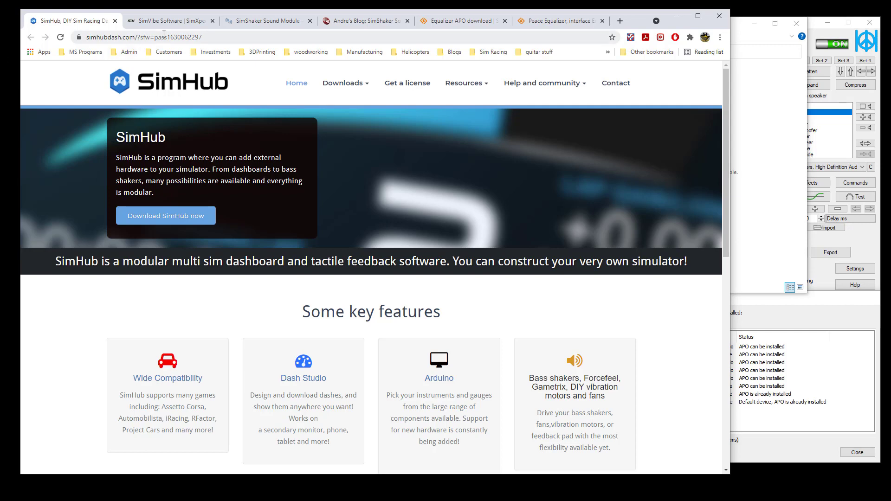
pyautogui.click(182, 23)
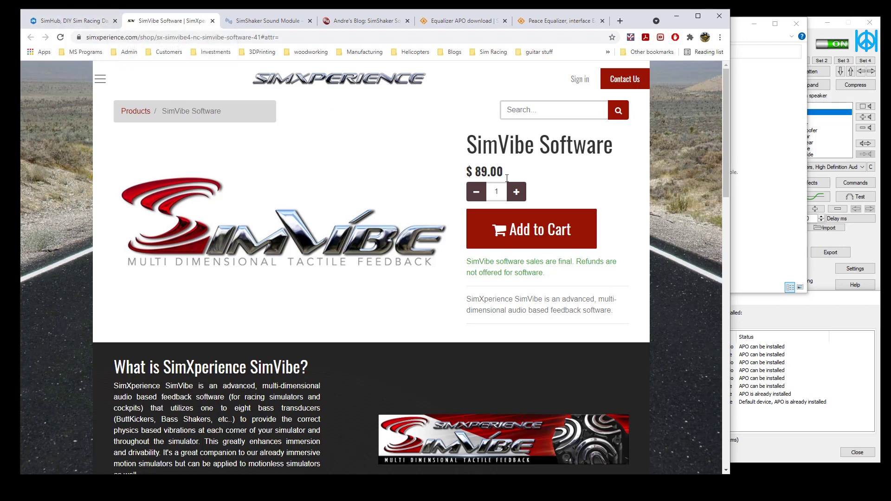
pyautogui.click(272, 24)
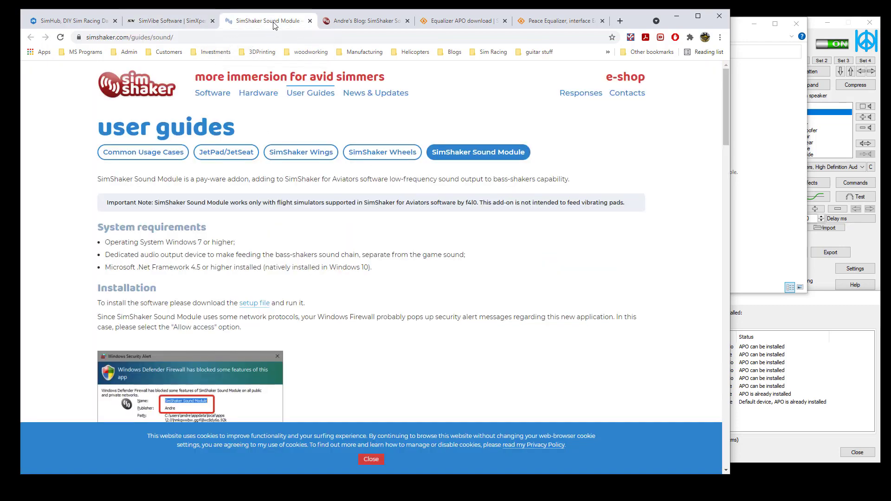
pyautogui.click(372, 28)
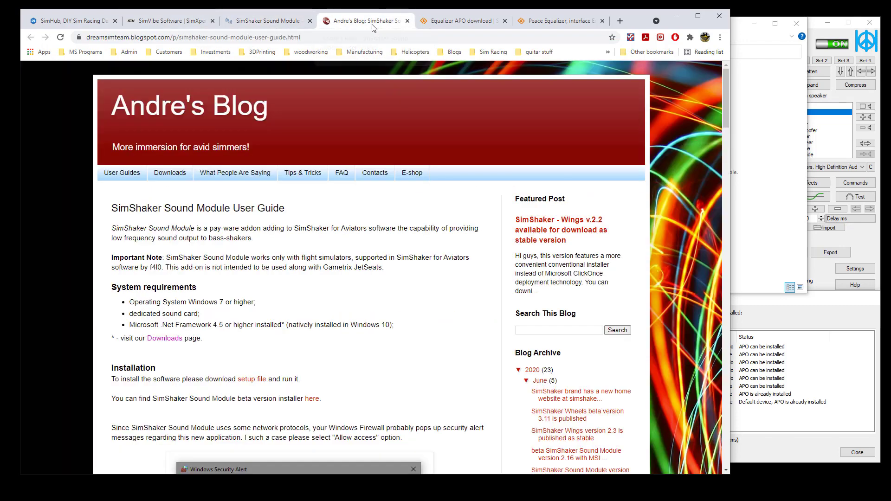
pyautogui.click(258, 26)
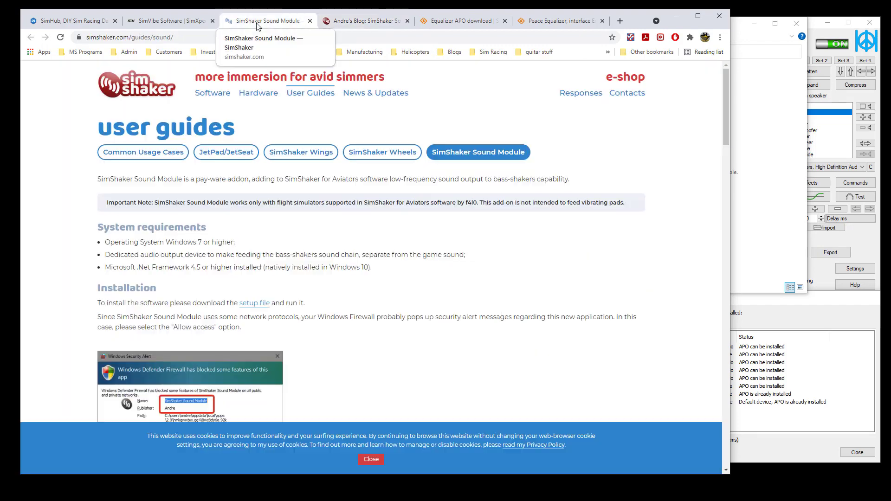
pyautogui.click(349, 28)
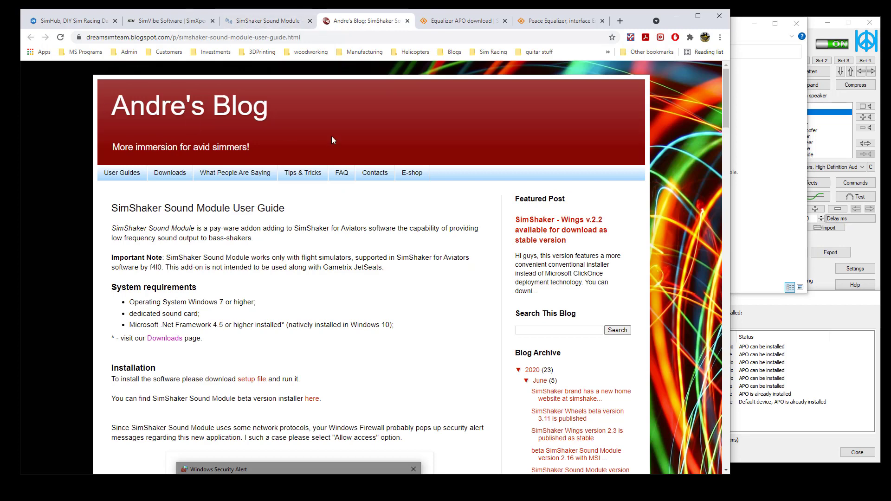
pyautogui.click(459, 21)
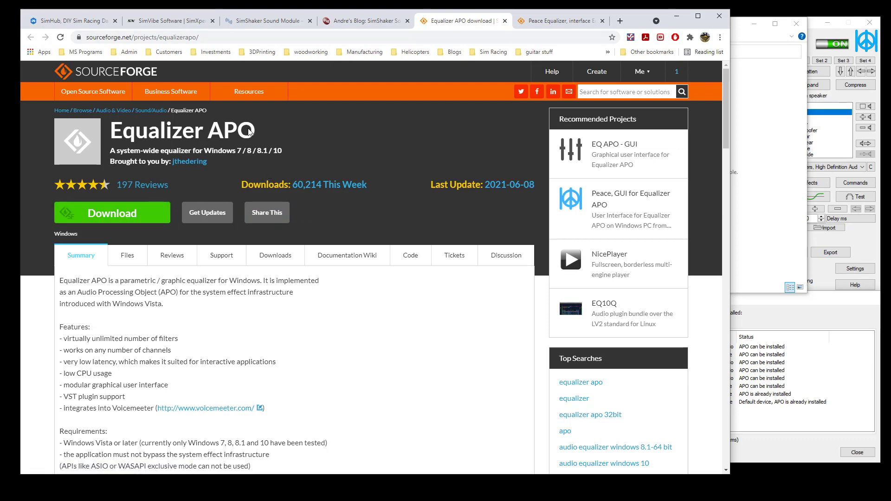
# Step: View the Peace Equalizer project page, return to Equalizer APO, and minimize Chrome
pyautogui.click(564, 23)
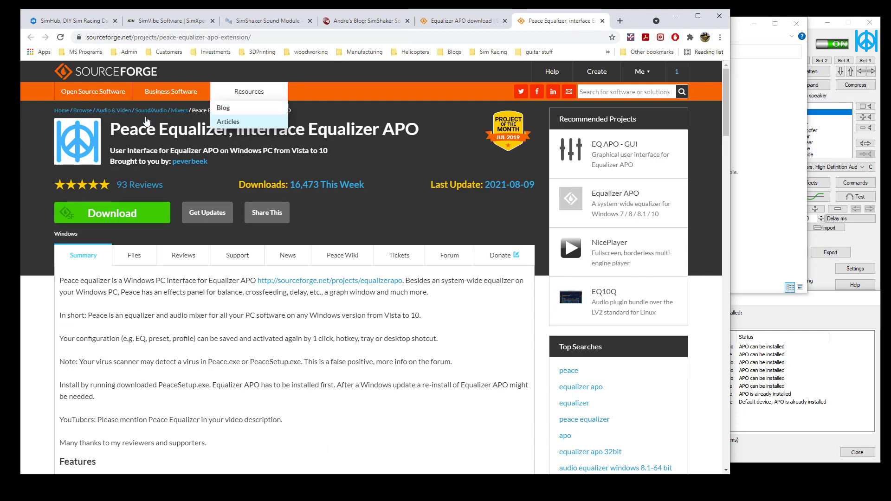
pyautogui.click(448, 22)
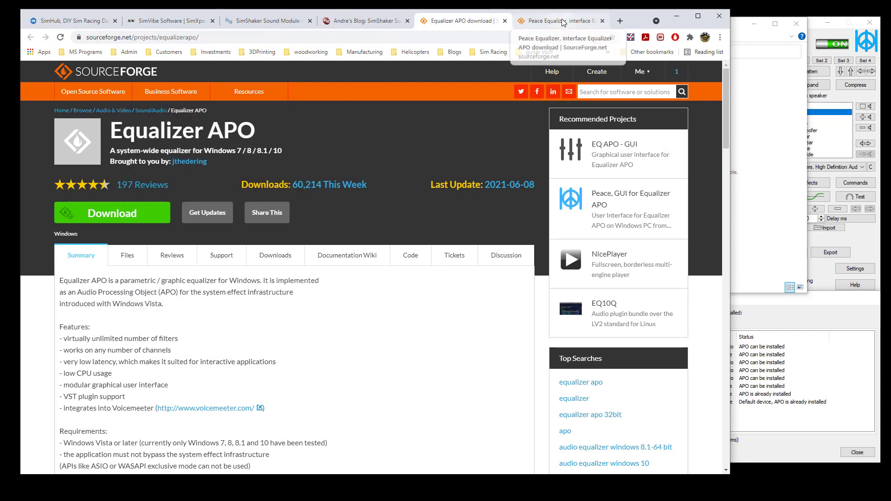
pyautogui.click(677, 16)
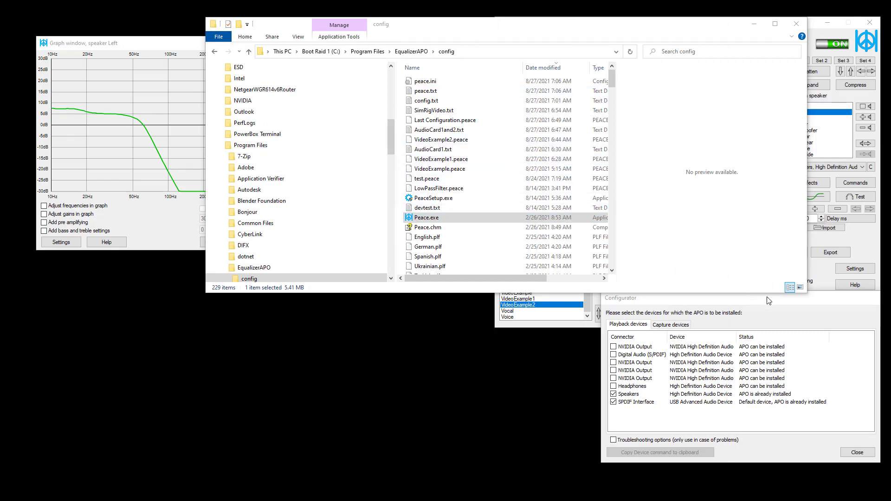
# Step: Centre the Equalizer APO Configurator, check which playback devices have the APO, and dismiss it with Escape
pyautogui.moveTo(799, 306); pyautogui.dragTo(505, 201)
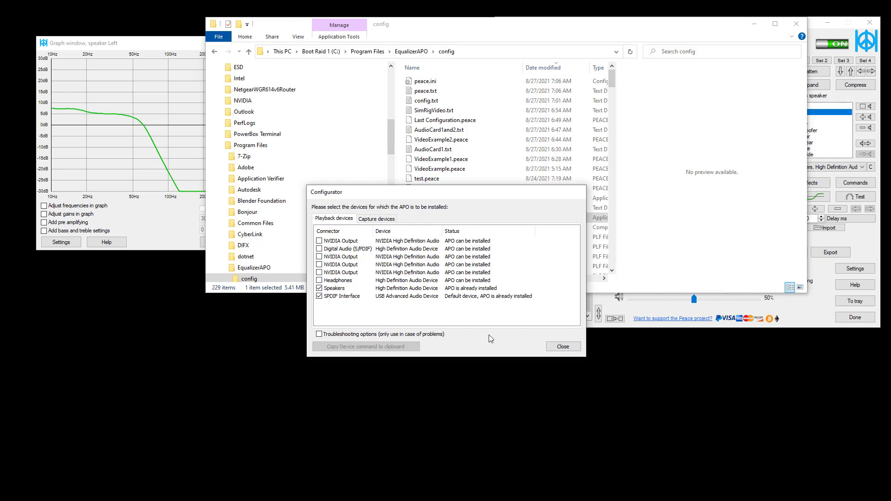
pyautogui.press('Escape')
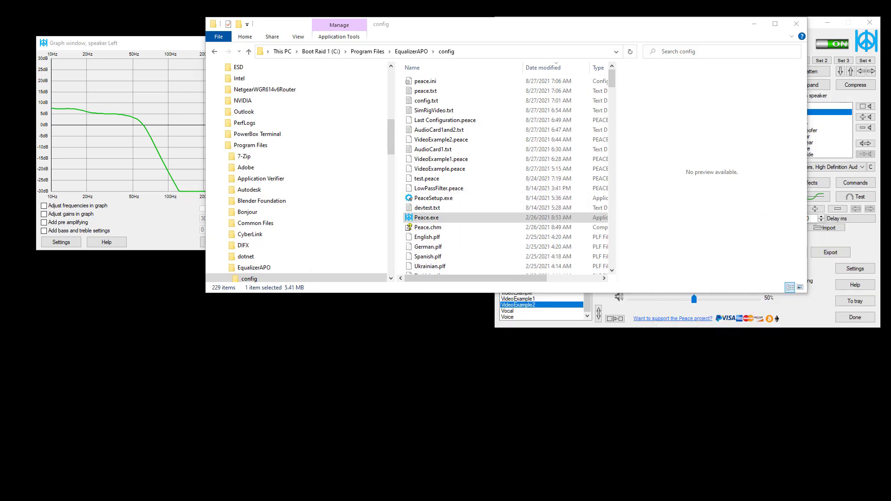
# Step: Launch Peace.exe in its full interface, reposition the graph window, and list the first band's filter types
pyautogui.click(414, 220)
pyautogui.doubleClick(413, 219)
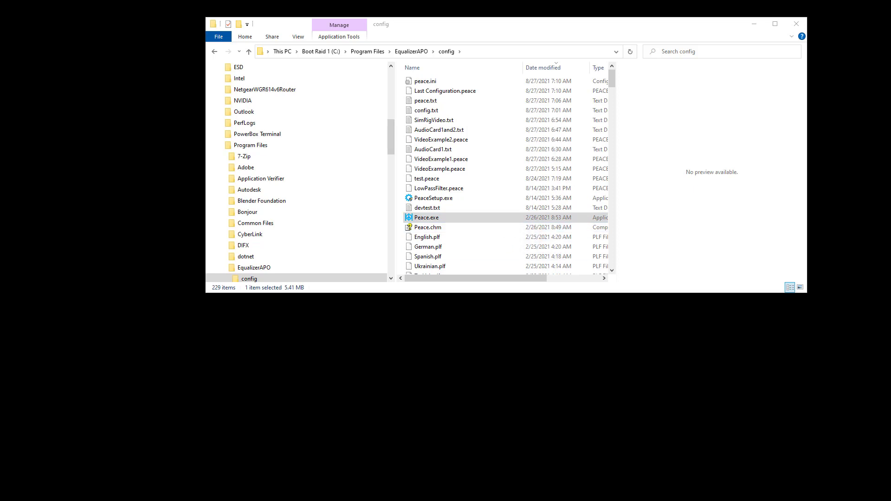
pyautogui.click(543, 228)
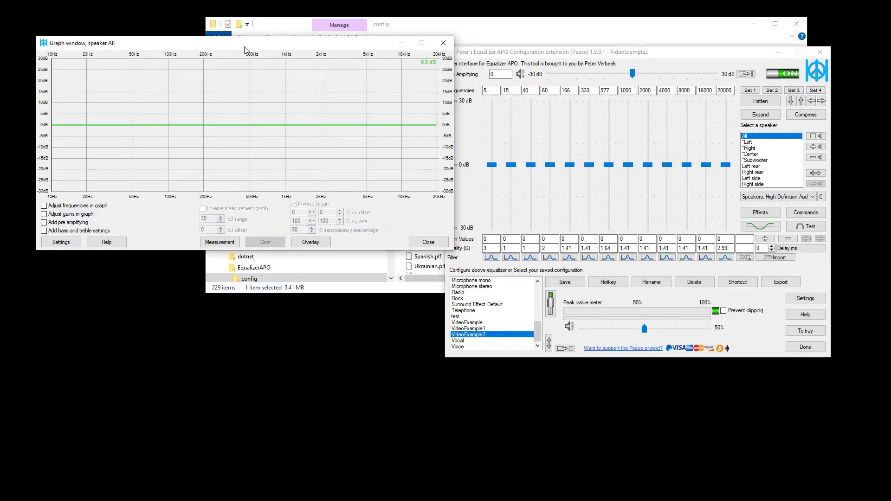
pyautogui.moveTo(244, 46); pyautogui.dragTo(233, 32)
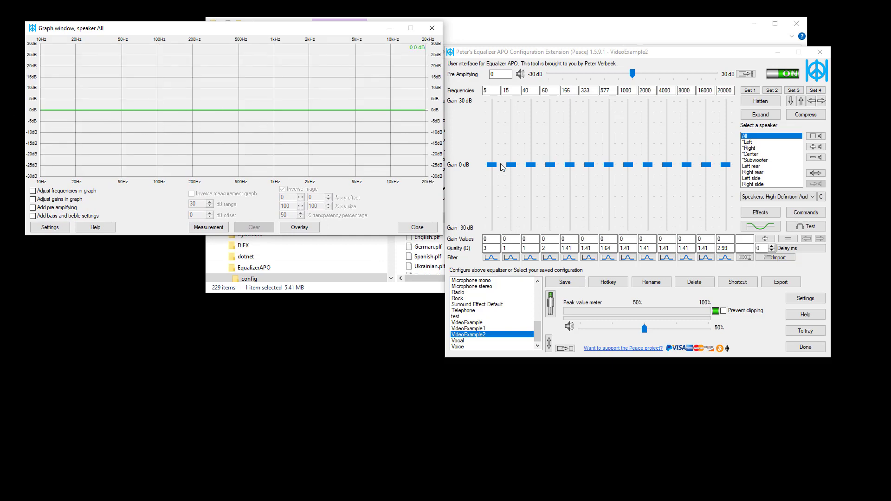
pyautogui.click(495, 260)
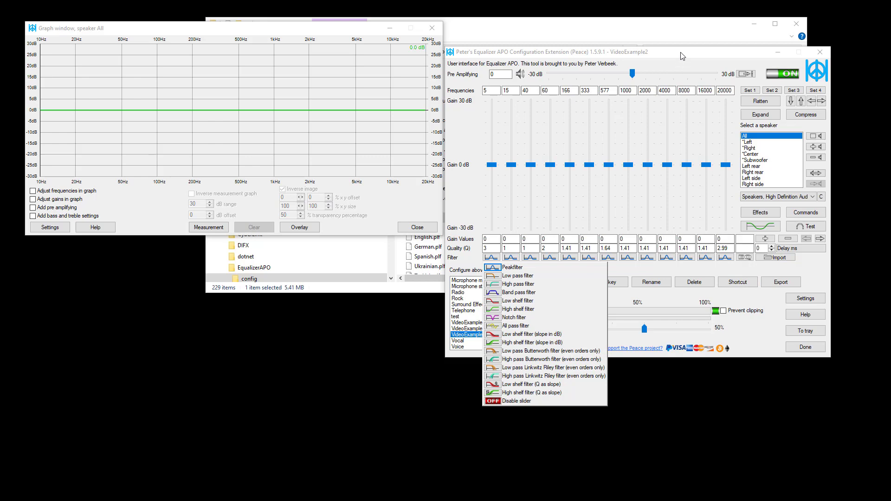
# Step: Try pre-amplification at -4.5 dB and -13.5 dB with the pre-amp shown in the graph
pyautogui.moveTo(682, 56); pyautogui.dragTo(681, 46)
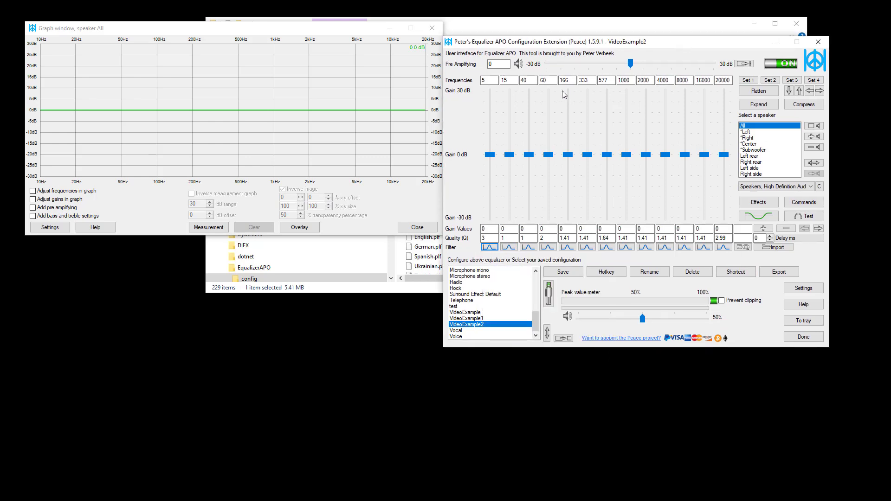
pyautogui.moveTo(599, 65)
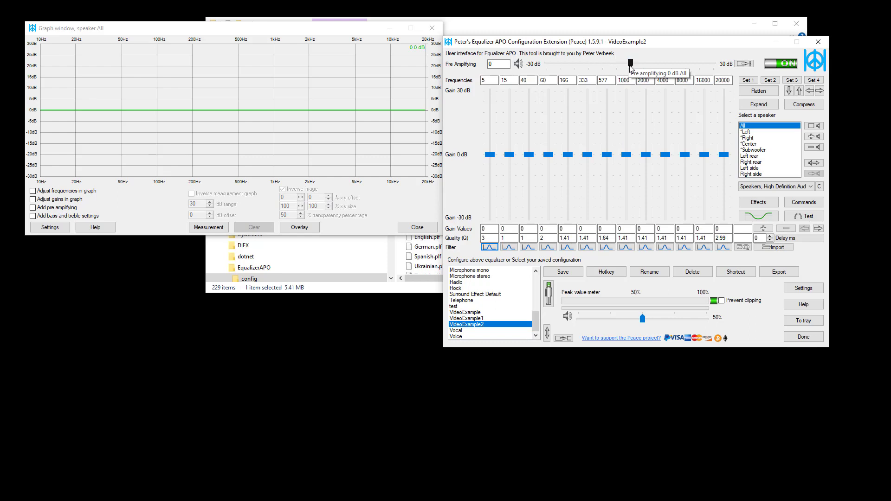
pyautogui.moveTo(631, 65)
pyautogui.mouseDown()
pyautogui.moveTo(656, 66)
pyautogui.moveTo(618, 66)
pyautogui.mouseUp()
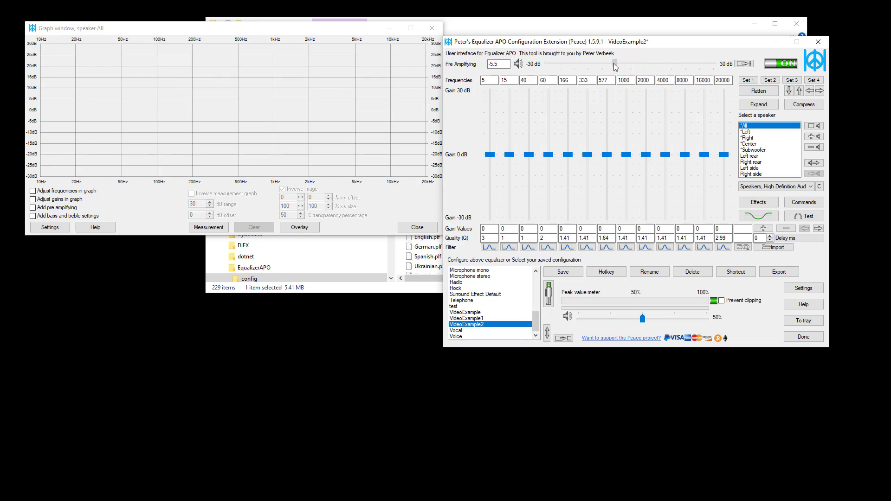
pyautogui.click(33, 208)
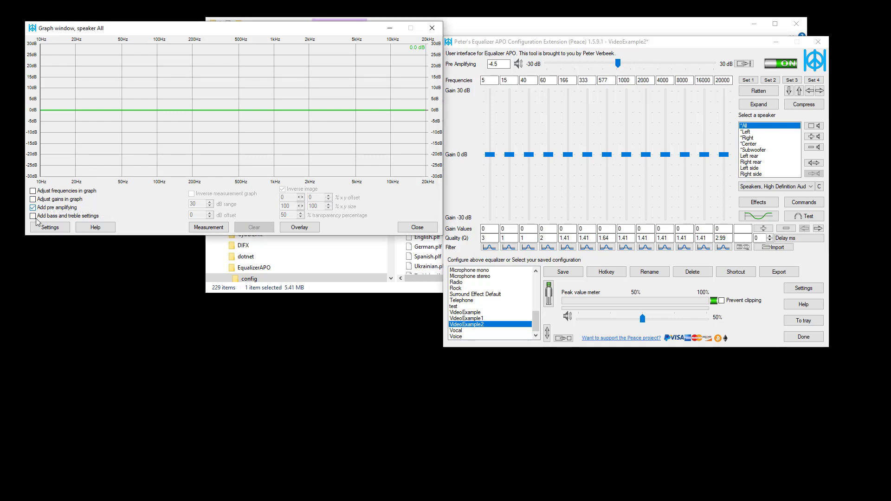
pyautogui.click(618, 63)
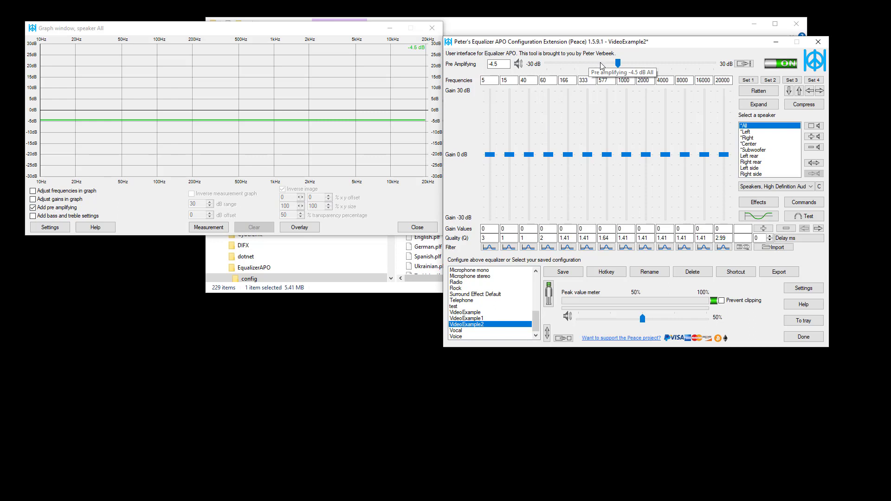
pyautogui.moveTo(618, 63); pyautogui.dragTo(594, 62)
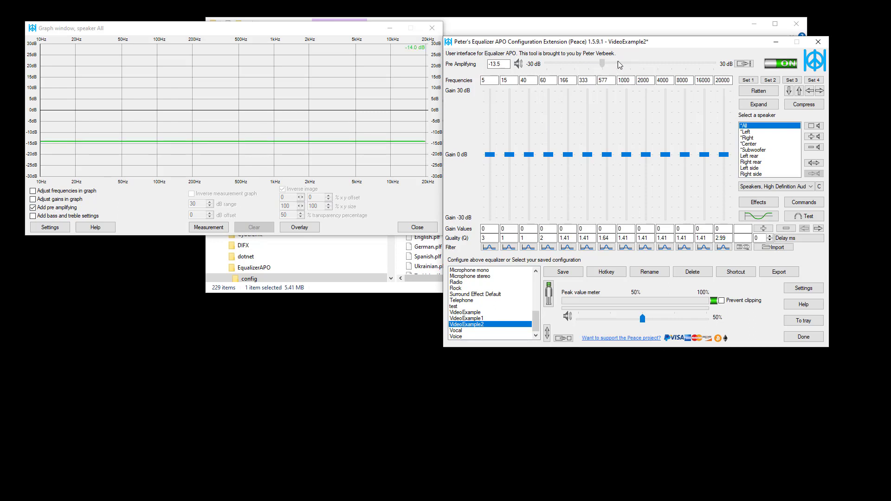
# Step: Sweep the pre-amp slider up and down, then set pre-amplification back to 0 dB
pyautogui.scroll(8, 629, 63)
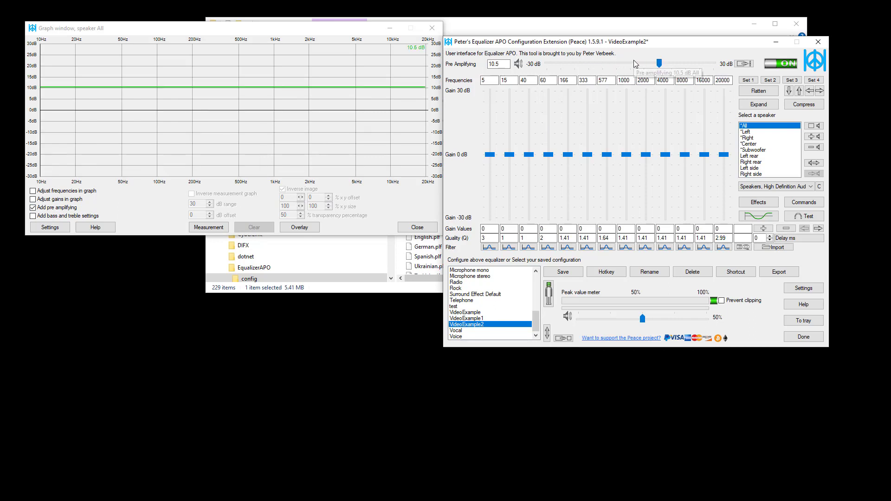
pyautogui.scroll(-2, 633, 60)
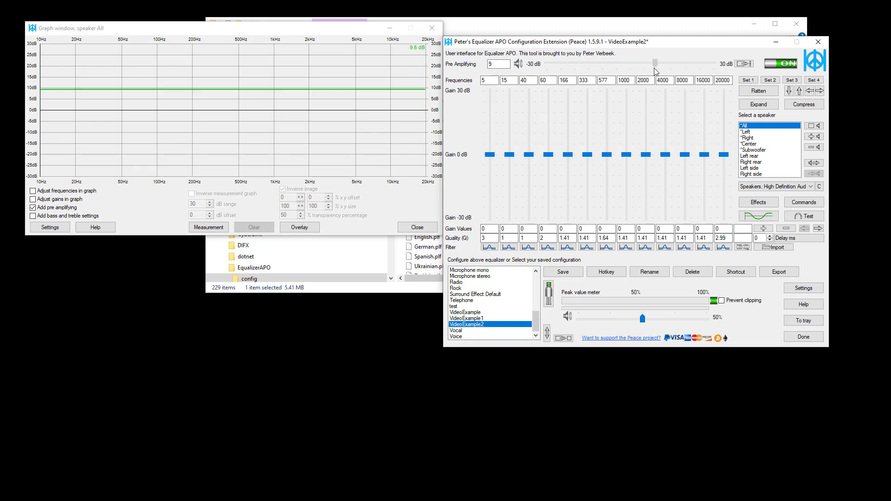
pyautogui.scroll(-5, 651, 70)
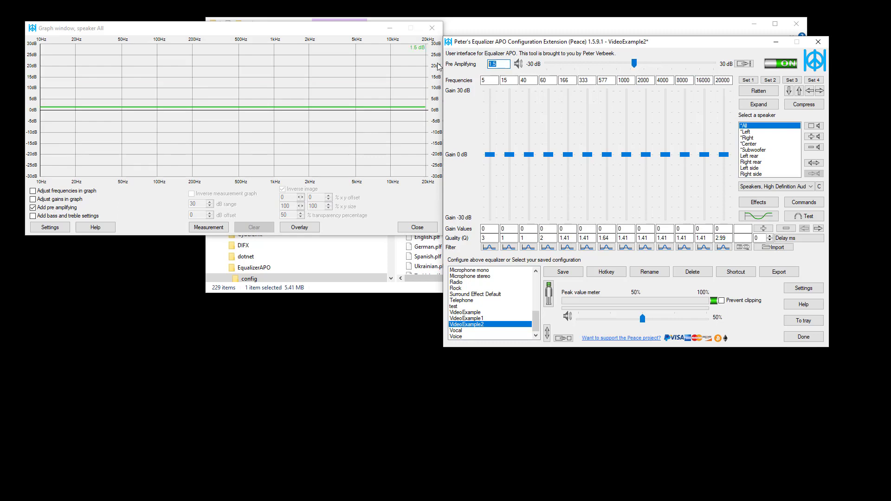
pyautogui.write('0')
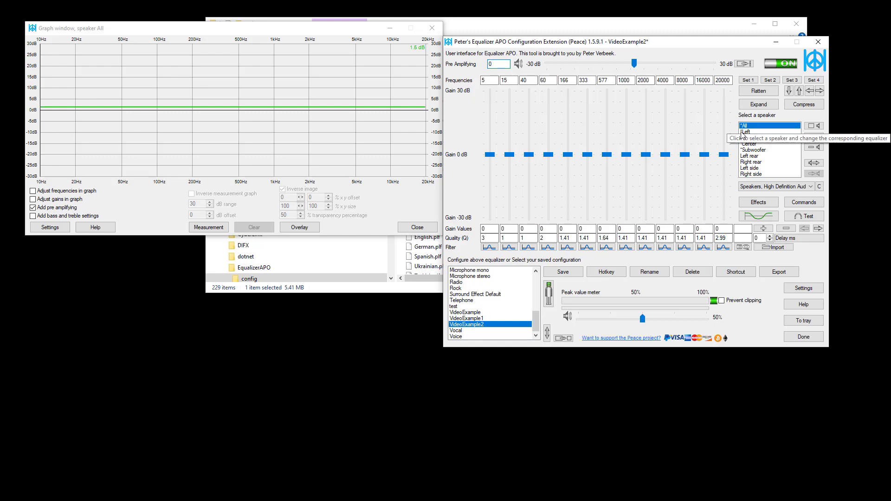
pyautogui.press('Return')
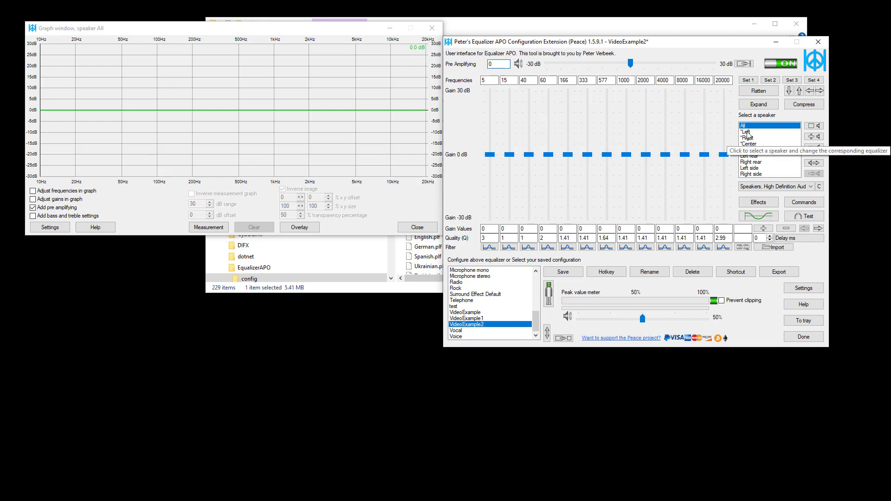
# Step: Show the Left speaker's curve, then the Right speaker's roughly 8 dB low-frequency boost
pyautogui.click(746, 133)
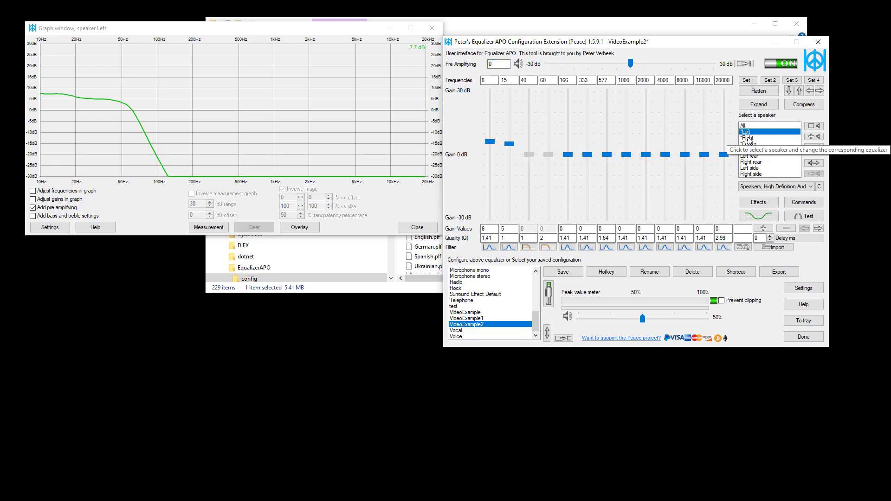
pyautogui.click(749, 138)
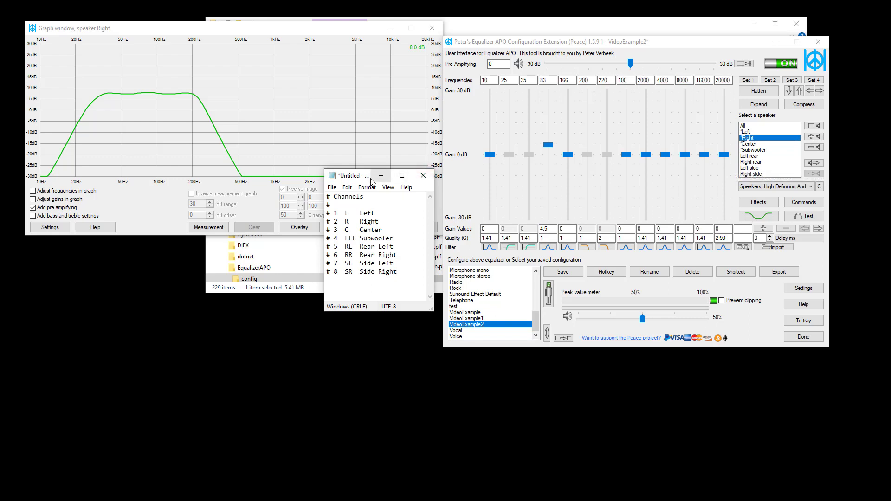
# Step: Compare the Center, Subwoofer and Left curves, then copy the Subwoofer's EQ onto Right rear
pyautogui.moveTo(369, 180); pyautogui.dragTo(128, 258)
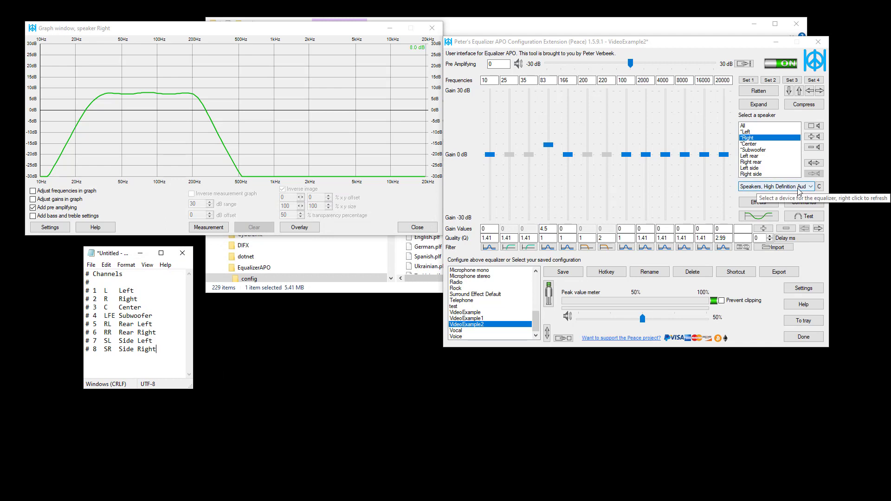
pyautogui.click(750, 144)
pyautogui.click(750, 150)
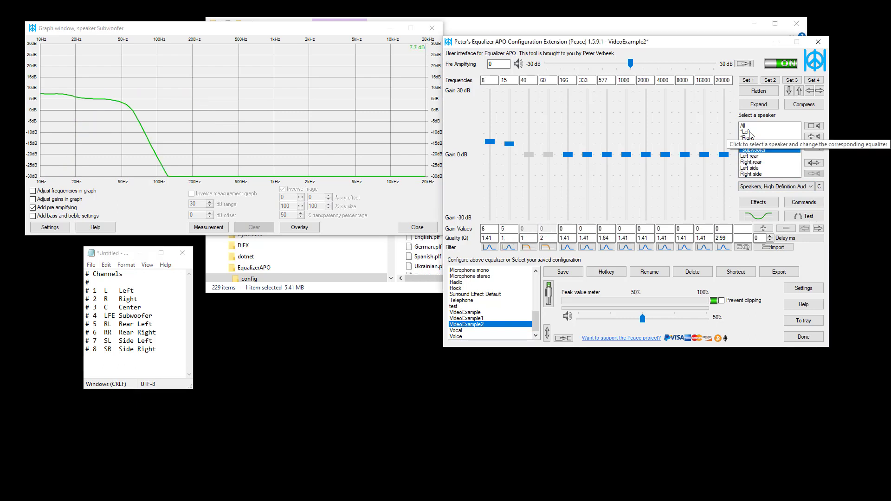
pyautogui.click(749, 132)
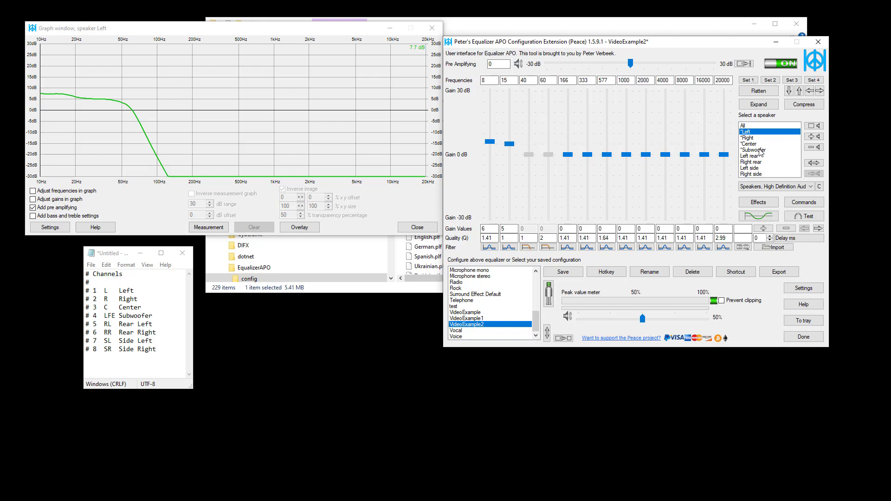
pyautogui.click(759, 151)
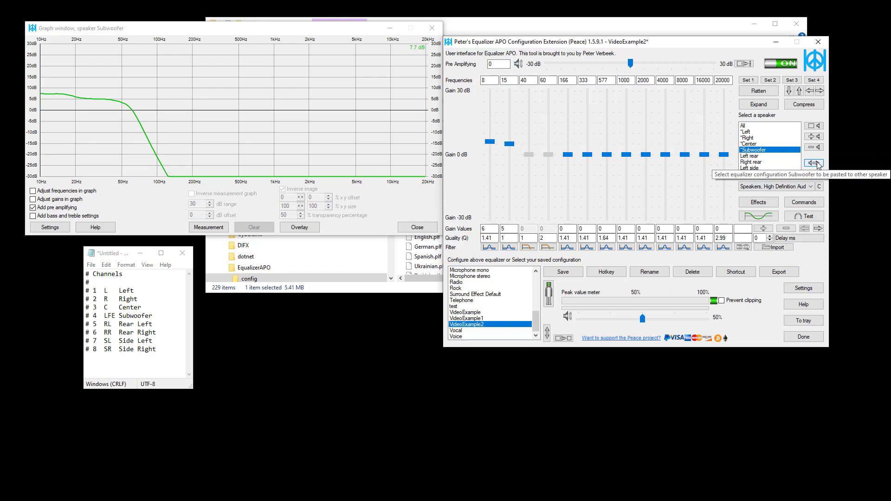
pyautogui.click(814, 164)
pyautogui.click(752, 164)
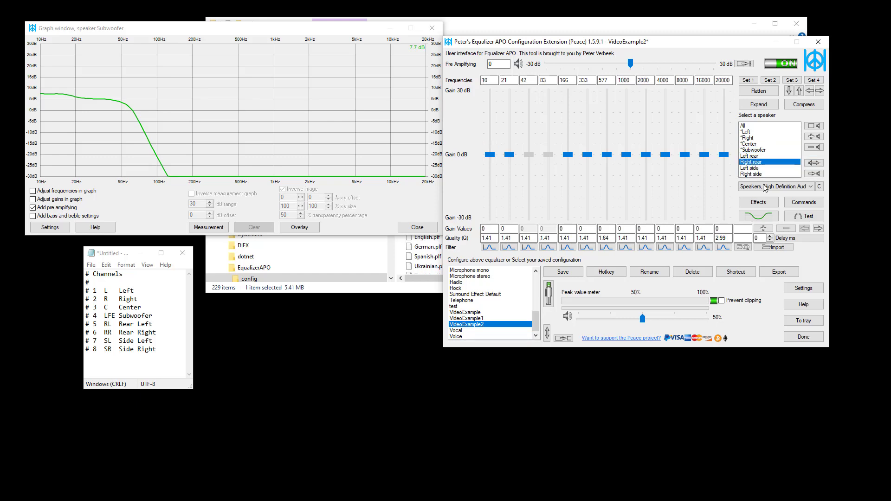
pyautogui.click(815, 175)
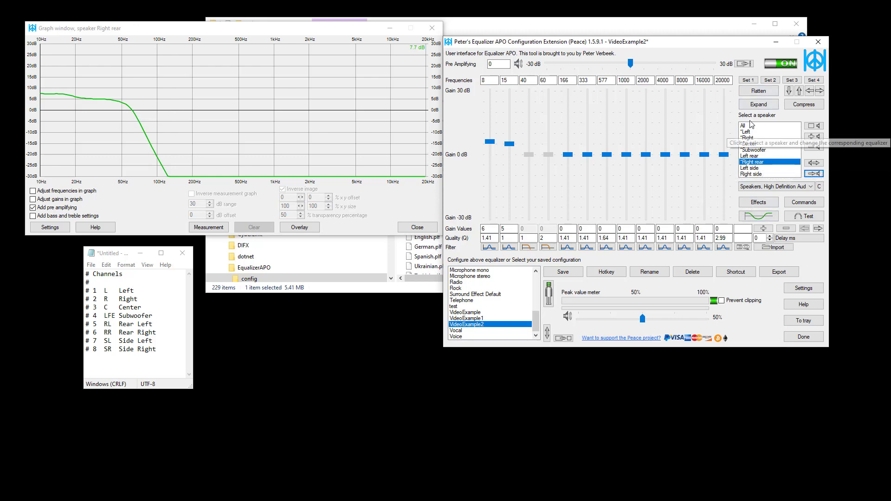
# Step: Save the configuration as VideoExample2, overwriting the existing one, and bring up the config folder
pyautogui.click(563, 272)
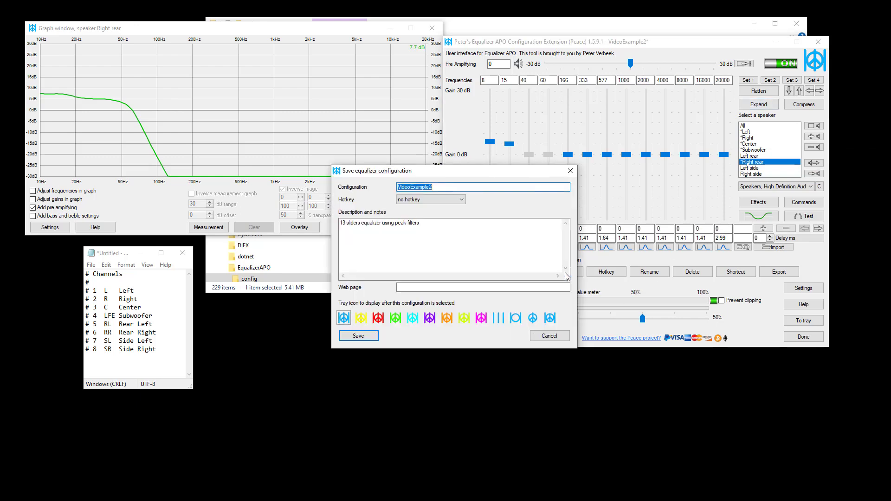
pyautogui.click(443, 188)
pyautogui.click(358, 336)
pyautogui.click(476, 315)
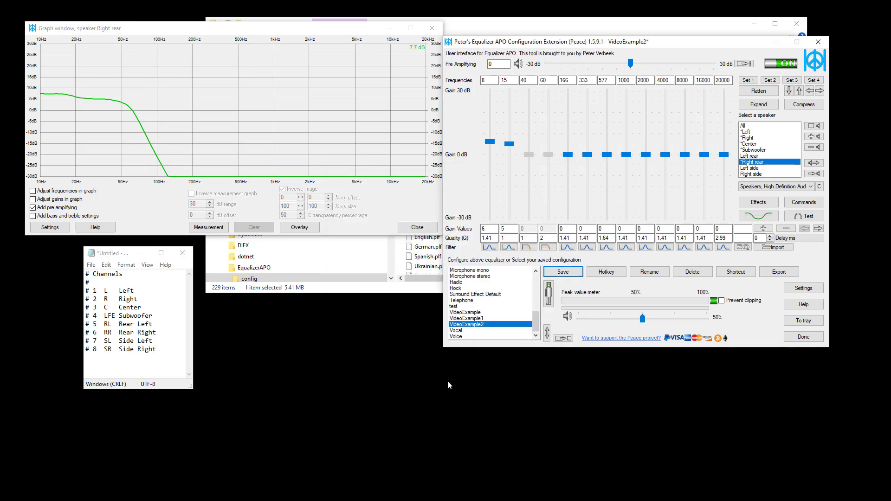
pyautogui.click(429, 287)
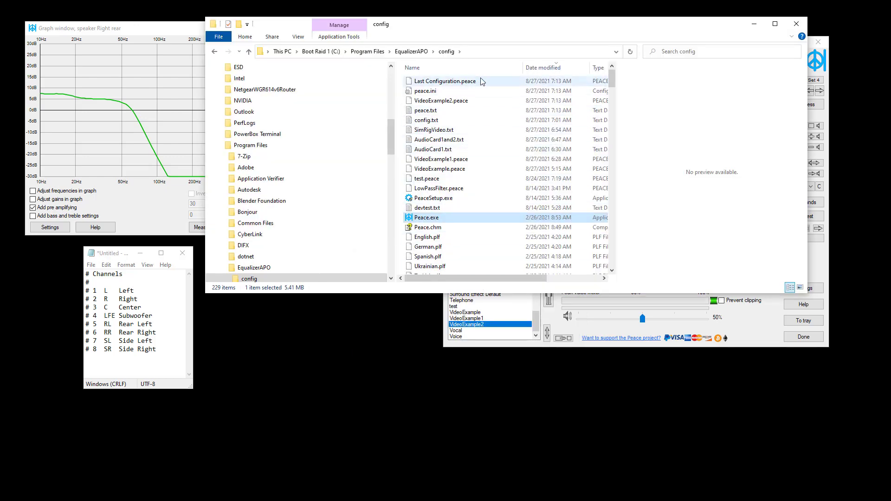
# Step: Open peace.txt, paste the channel list under the Device line, and start an '# Audio Card' heading
pyautogui.click(428, 113)
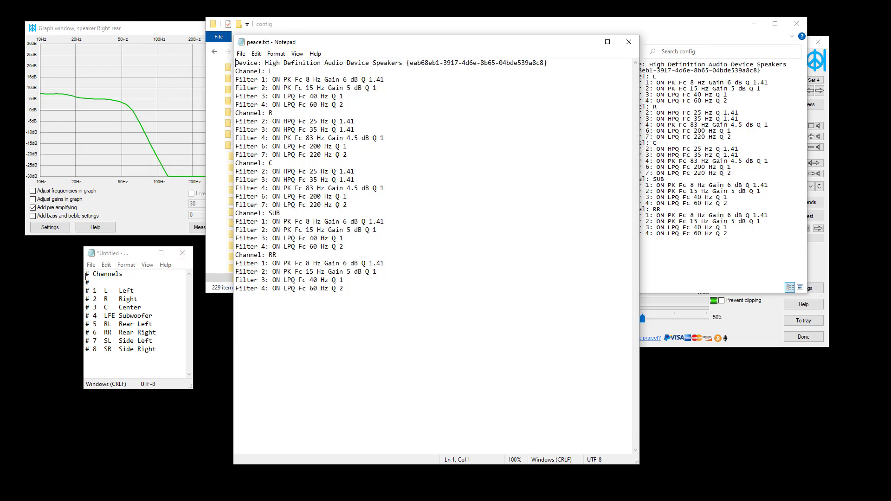
pyautogui.moveTo(85, 275); pyautogui.dragTo(179, 349)
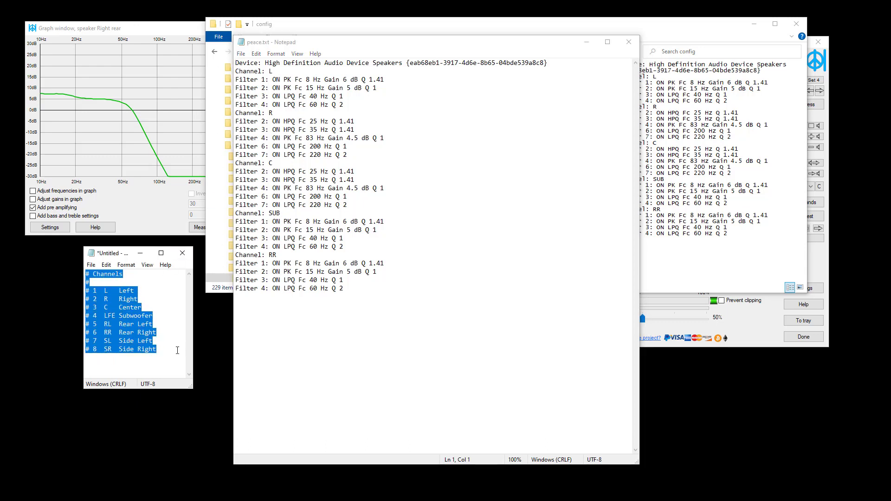
pyautogui.click(567, 65)
pyautogui.press('Return')
pyautogui.press('Return')
pyautogui.press('Up')
pyautogui.press('Return')
pyautogui.hotkey('ctrl', 'v')
pyautogui.press('Up')
pyautogui.press('Up')
pyautogui.press('Up')
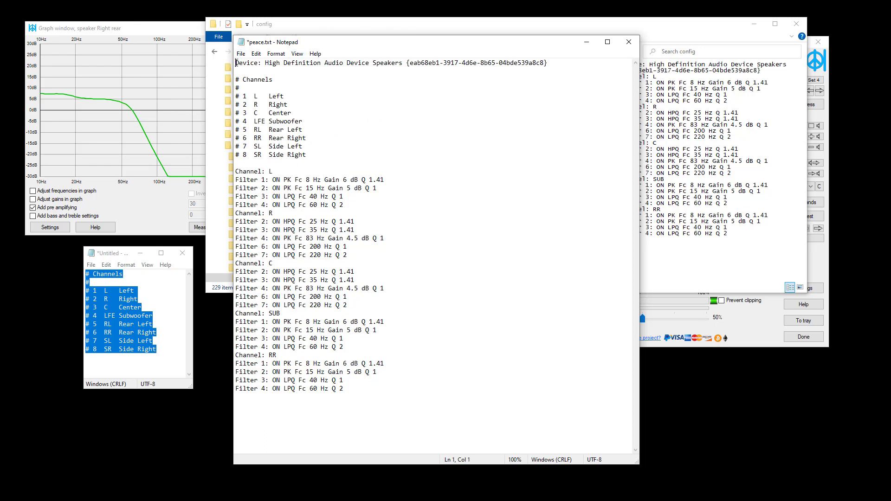
pyautogui.press('Return')
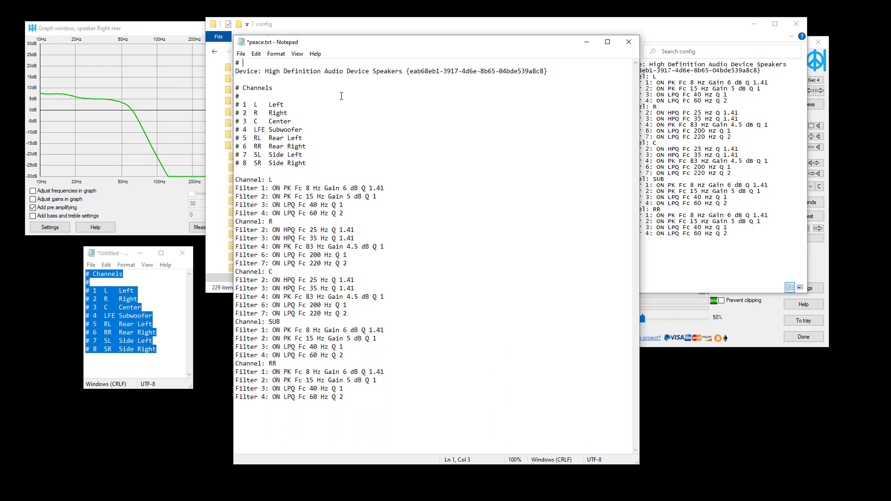
pyautogui.write('# Audio Card #1')
# Step: Insert blank lines separating the Left, R, C, SUB and RR channel blocks
pyautogui.click(364, 210)
pyautogui.press('Return')
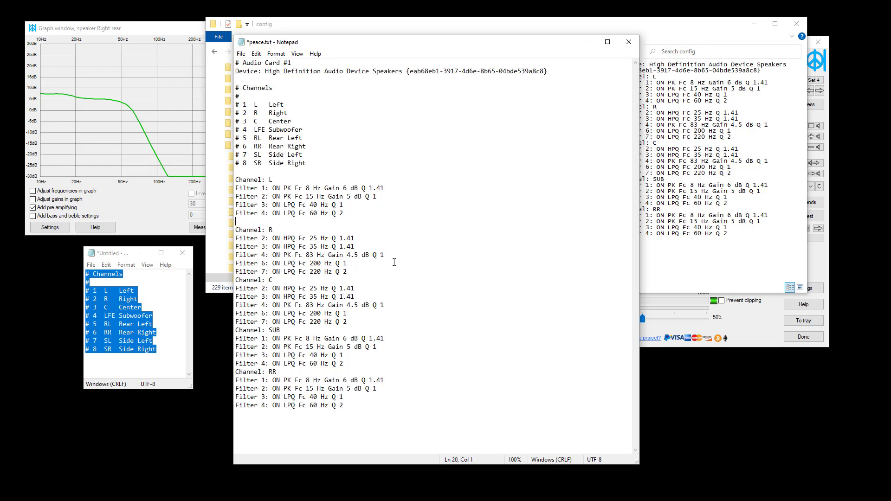
pyautogui.click(395, 271)
pyautogui.press('Return')
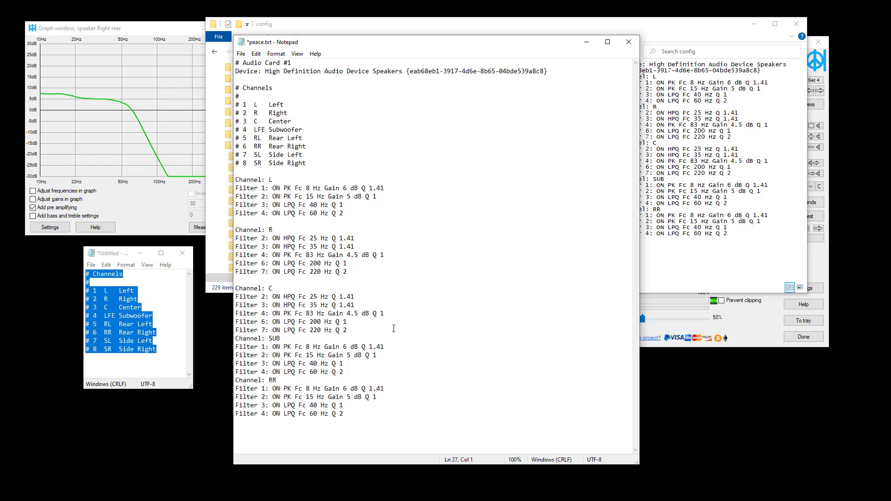
pyautogui.click(392, 330)
pyautogui.press('Return')
pyautogui.press('Return')
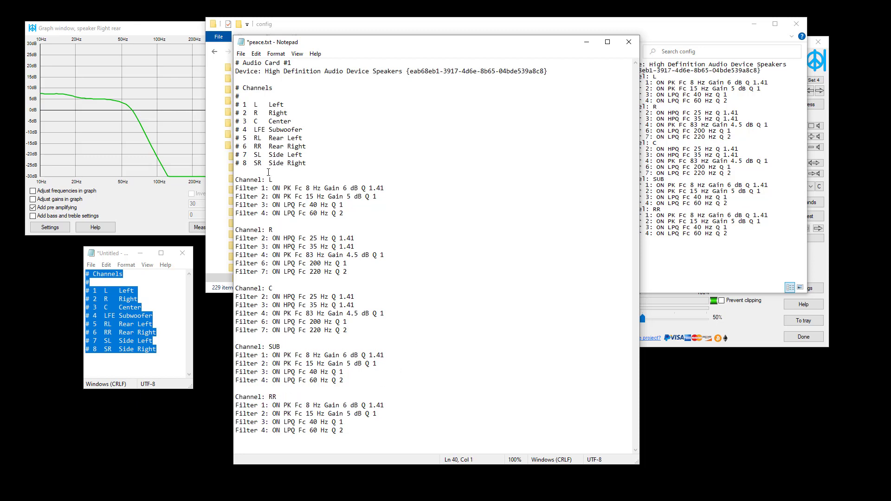
pyautogui.press('Return')
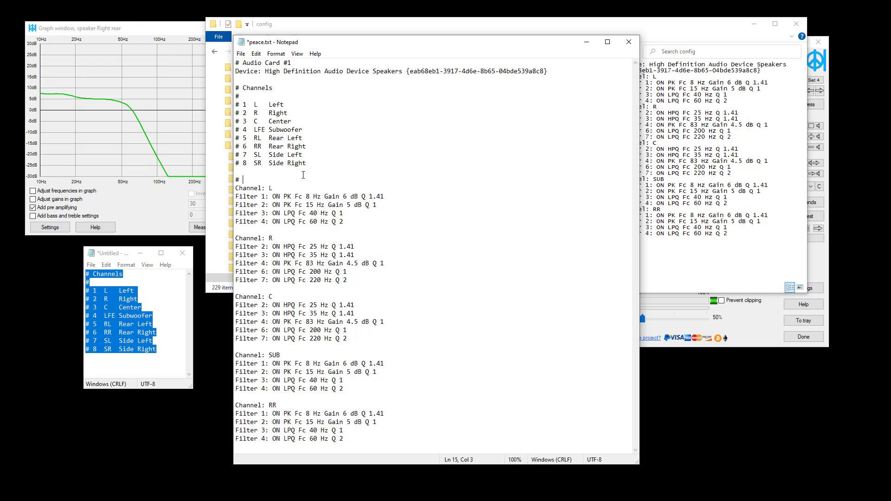
# Step: Add the '# BK Concert' and '# TST 329' comment labels above their filter blocks
pyautogui.write('# BK Concert')
pyautogui.press('Return')
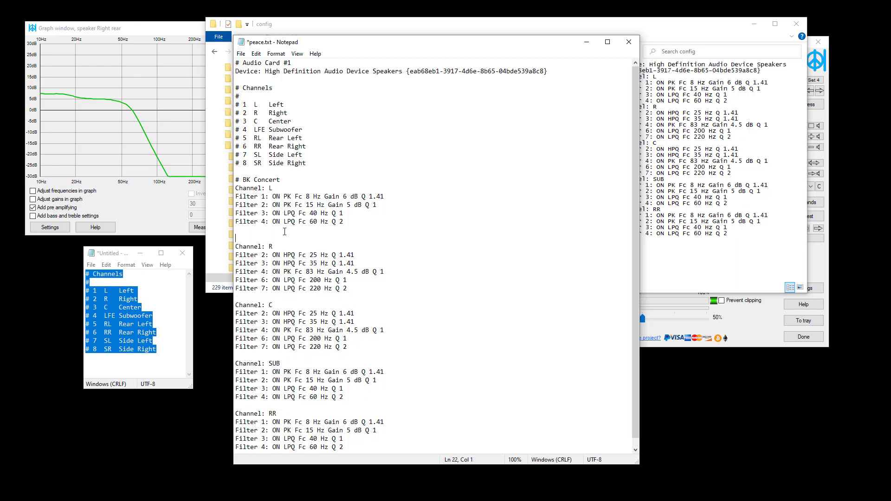
pyautogui.write('#')
pyautogui.write('TST 329')
# Step: Append the channel names SUB and RR to the 'Channel: L' line
pyautogui.moveTo(365, 43); pyautogui.dragTo(399, 22)
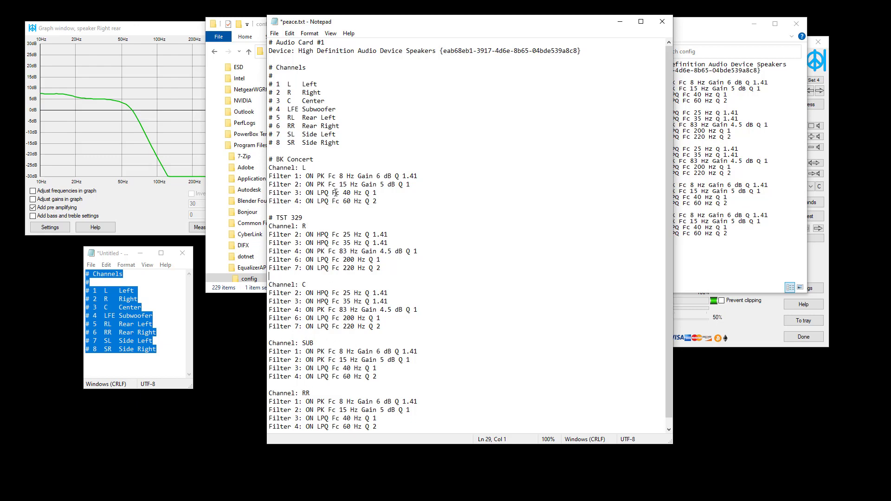
pyautogui.doubleClick(306, 342)
pyautogui.click(333, 166)
pyautogui.hotkey('ctrl', 'v')
pyautogui.moveTo(301, 394); pyautogui.dragTo(310, 393)
pyautogui.click(337, 165)
pyautogui.hotkey('ctrl', 'v')
# Step: Delete the RR and SUB channel blocks and label the Channel C block '# TST429'
pyautogui.moveTo(270, 385); pyautogui.dragTo(407, 426)
pyautogui.press('Delete')
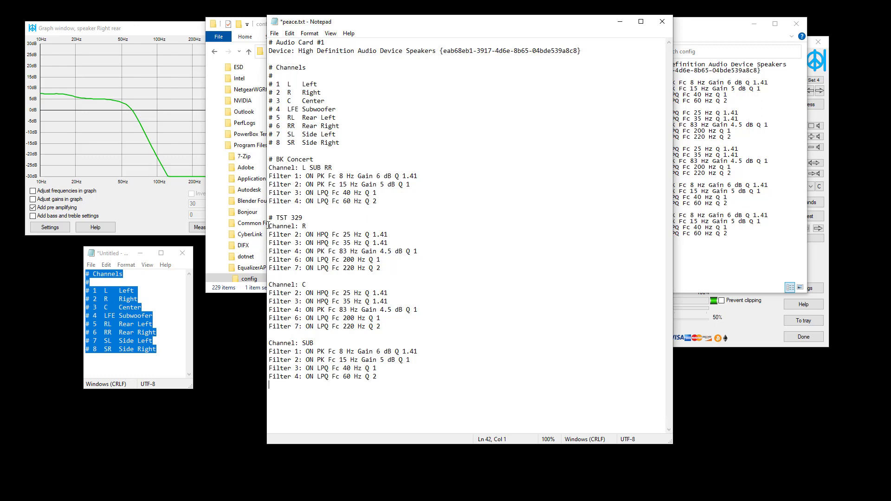
pyautogui.moveTo(270, 344); pyautogui.dragTo(420, 380)
pyautogui.press('Delete')
pyautogui.press('BackSpace')
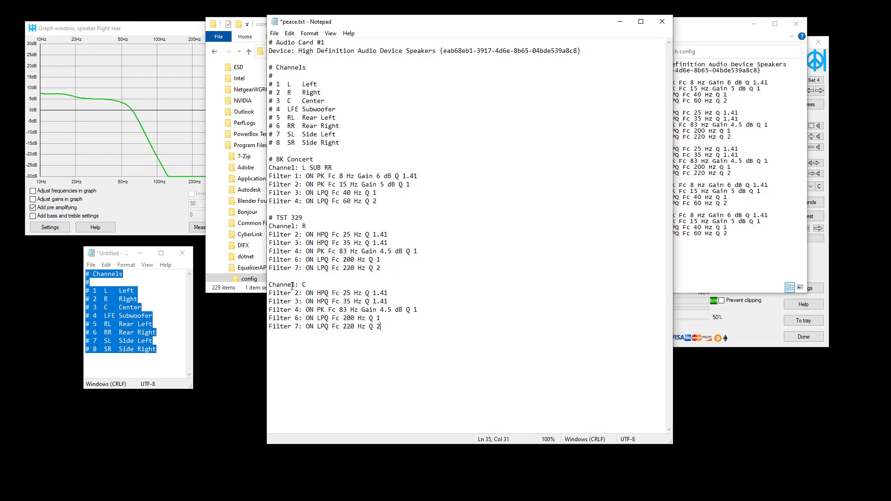
pyautogui.press('Return')
pyautogui.write('#')
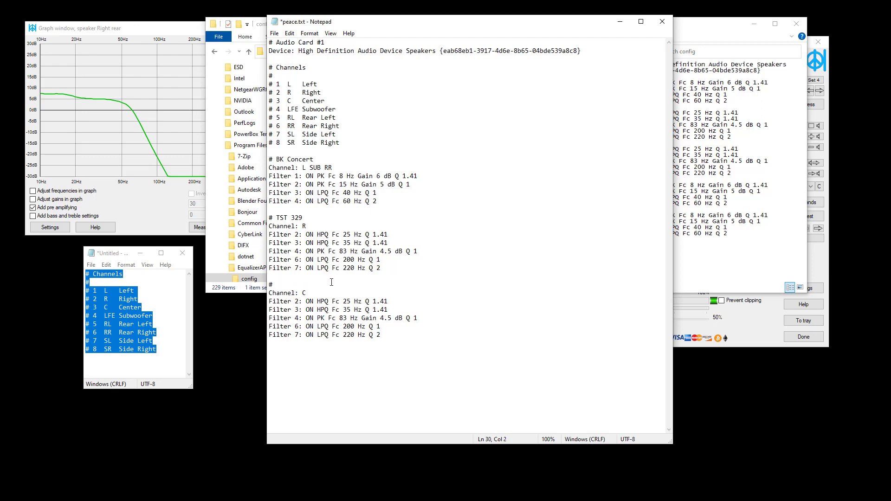
pyautogui.write(' TST429')
# Step: Save the edited text over the existing AudioCard1.txt, confirming the replace, and shift the window
pyautogui.click(274, 33)
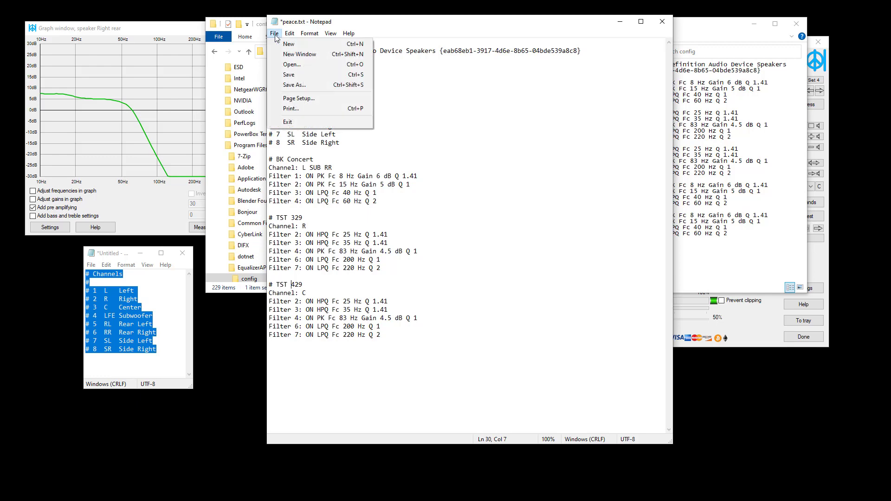
pyautogui.click(294, 85)
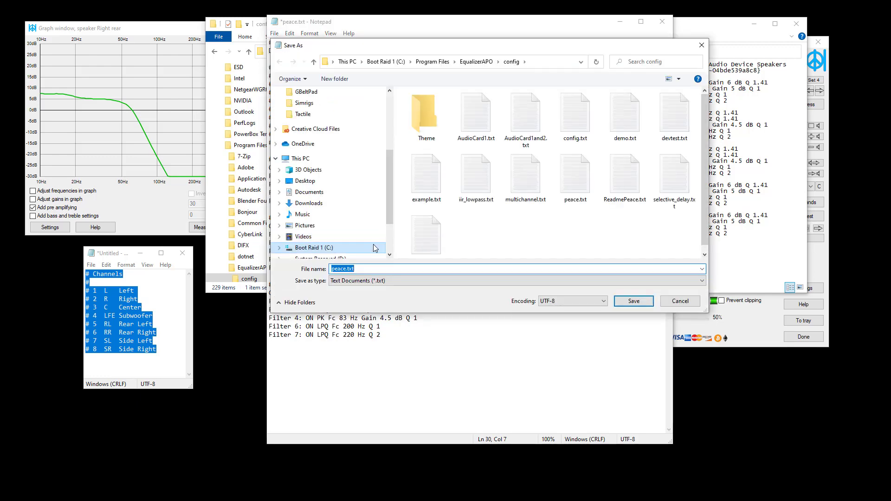
pyautogui.click(472, 110)
pyautogui.click(634, 301)
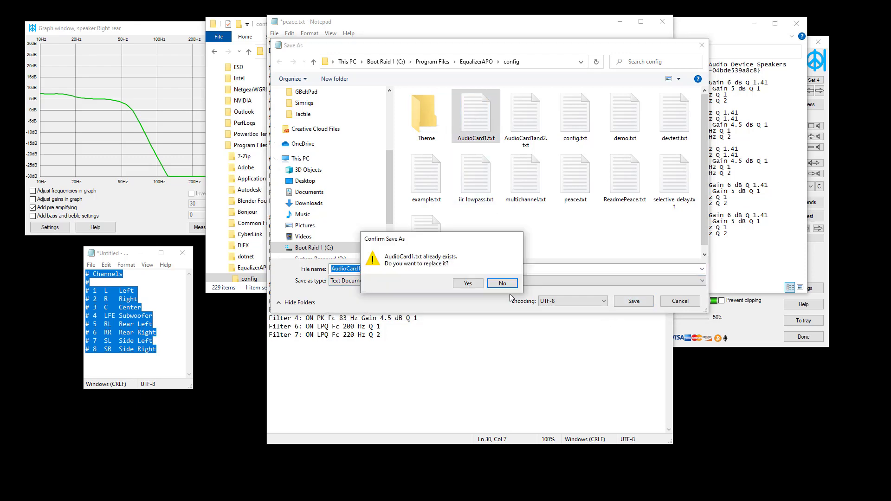
pyautogui.click(464, 284)
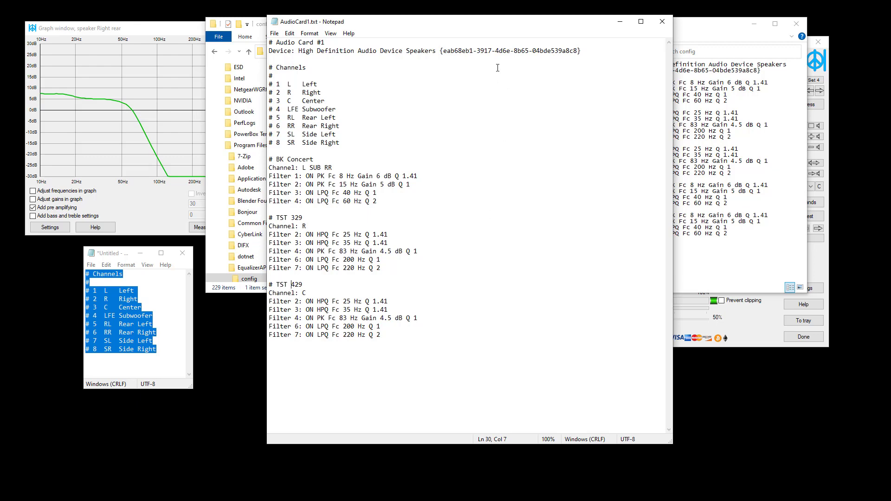
pyautogui.moveTo(507, 27); pyautogui.dragTo(511, 45)
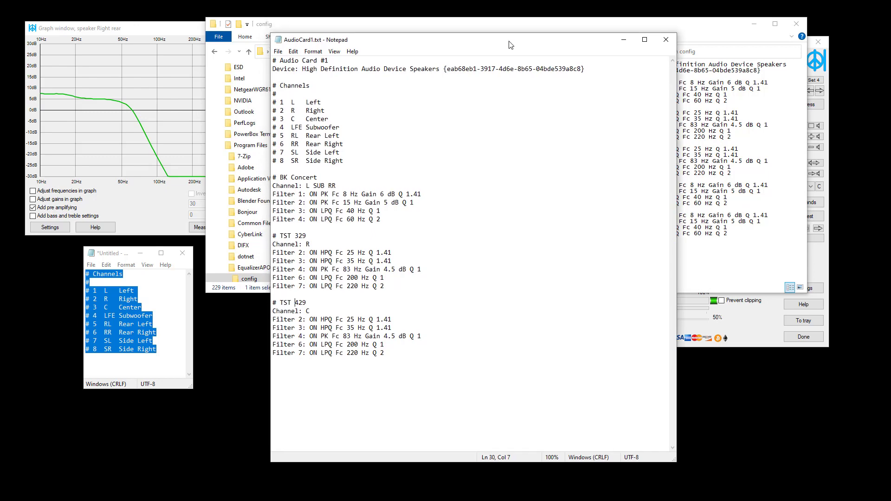
# Step: Select the SPDIF Interface USB Advanced Audio Device's Left speaker and pull its 8 Hz gain to -30 dB
pyautogui.click(665, 40)
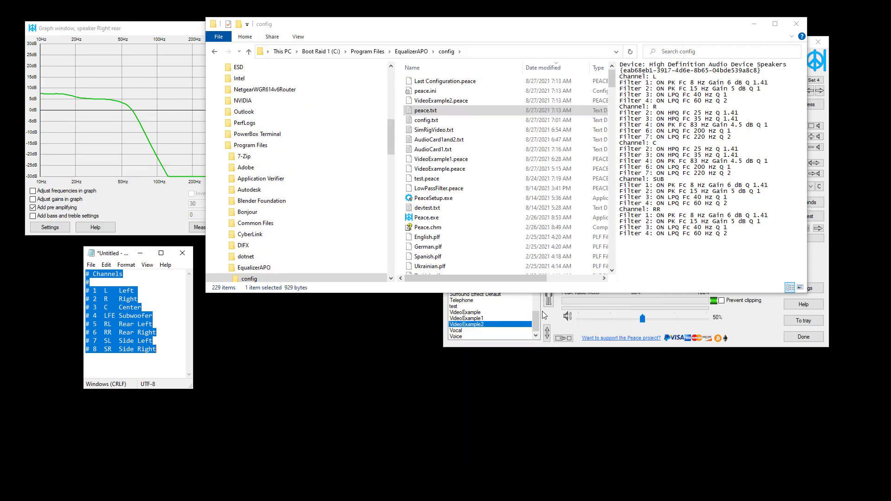
pyautogui.click(542, 311)
pyautogui.click(810, 186)
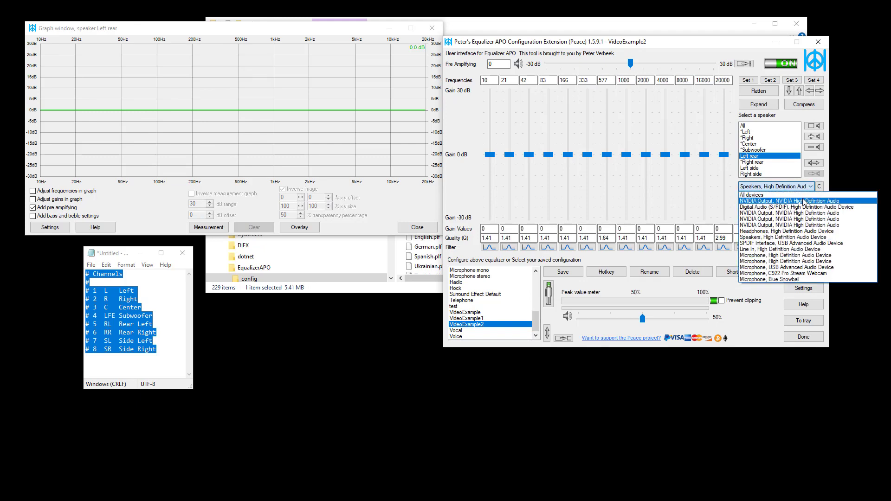
pyautogui.click(793, 243)
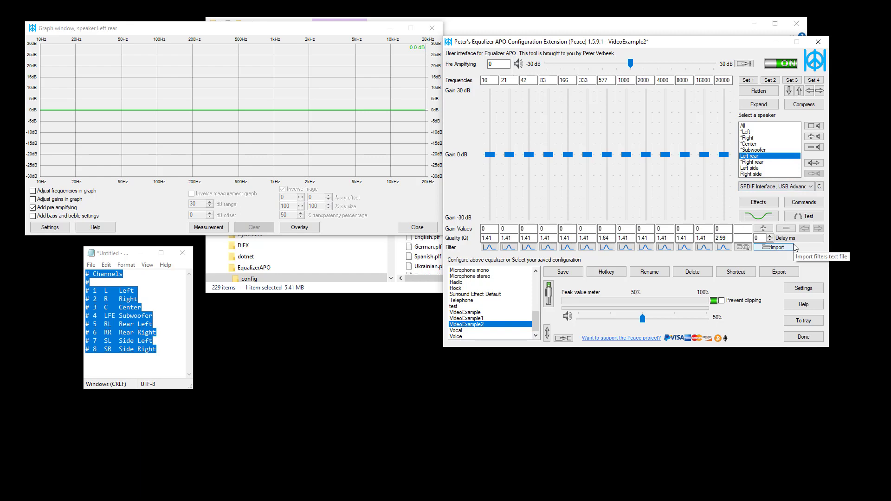
pyautogui.click(751, 132)
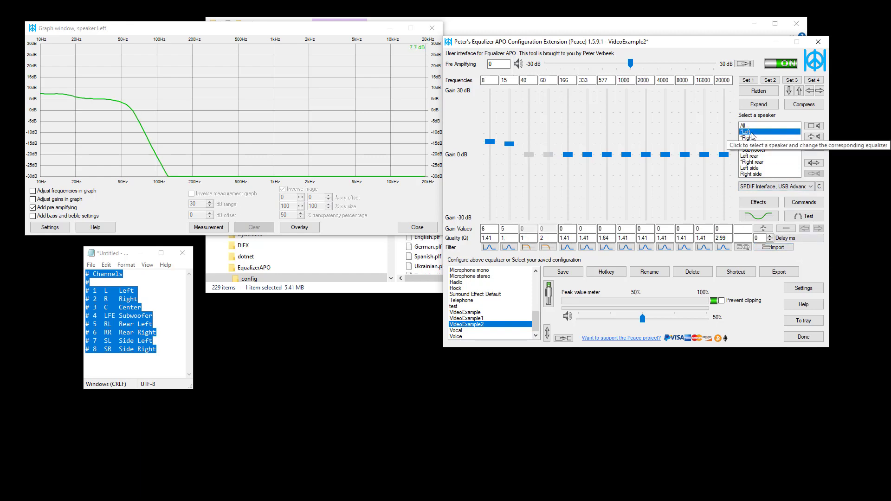
pyautogui.moveTo(491, 141); pyautogui.dragTo(475, 243)
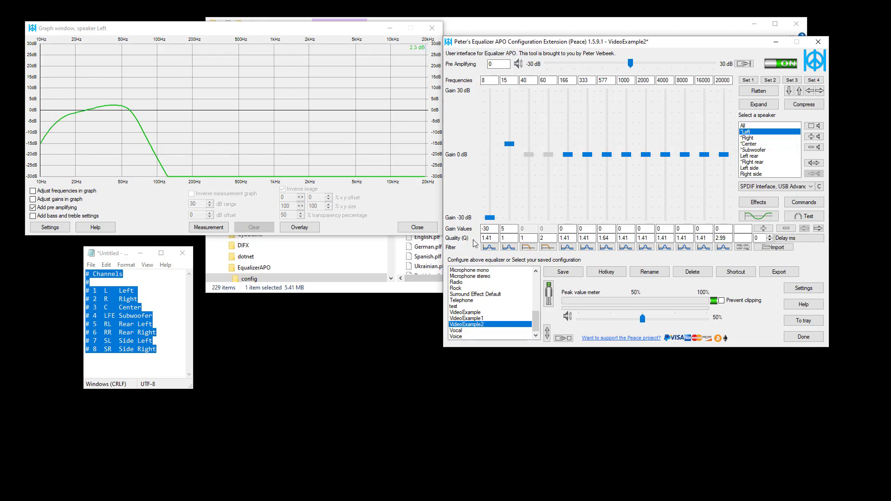
# Step: Begin saving the configuration, trimming the trailing 2 from the suggested name
pyautogui.click(564, 273)
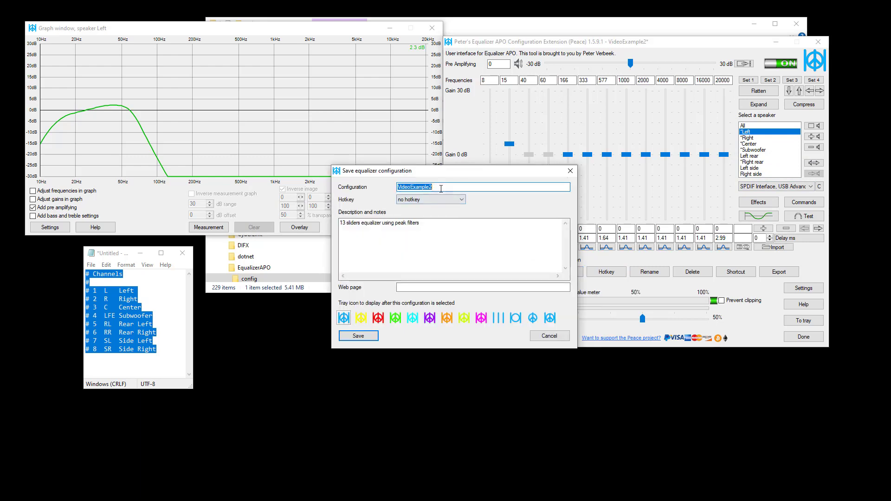
pyautogui.press('End')
pyautogui.press('BackSpace')
# Step: Save the equalizer configuration as VideoExample1, overwriting the existing preset
pyautogui.write('1')
pyautogui.click(358, 336)
pyautogui.click(469, 315)
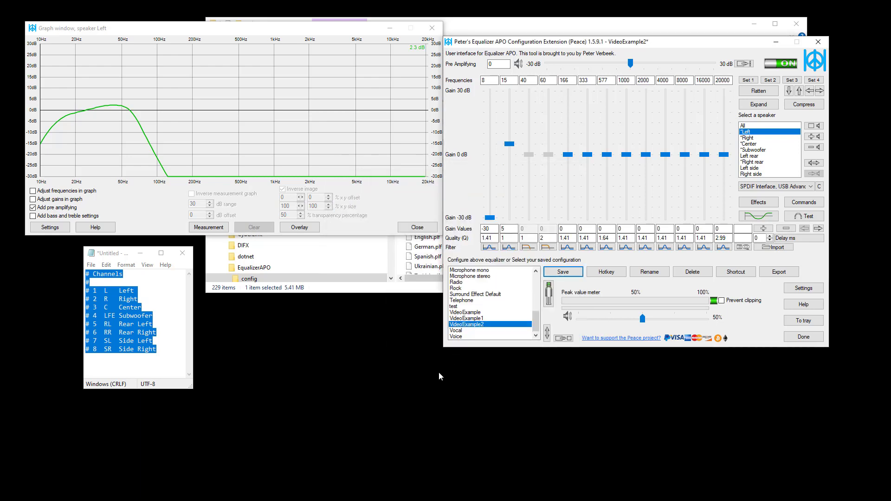
pyautogui.press('Up')
# Step: Open the regenerated peace.txt from the config folder and check its device line
pyautogui.click(419, 291)
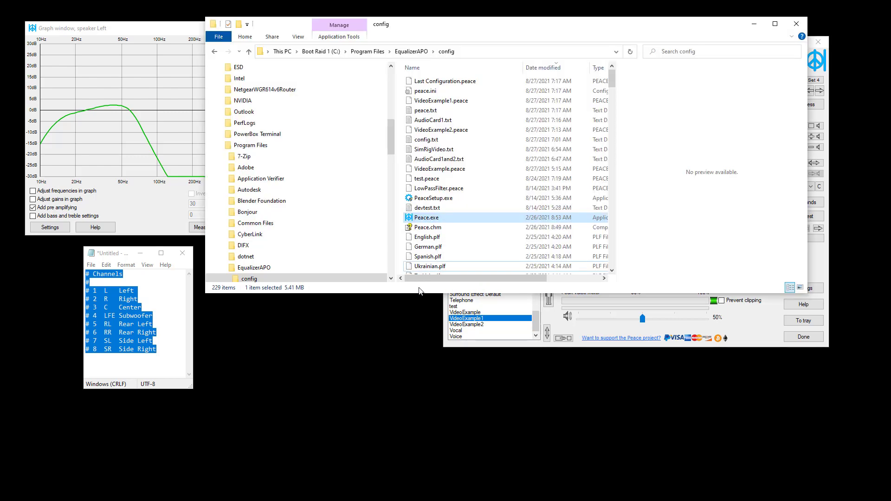
pyautogui.doubleClick(434, 112)
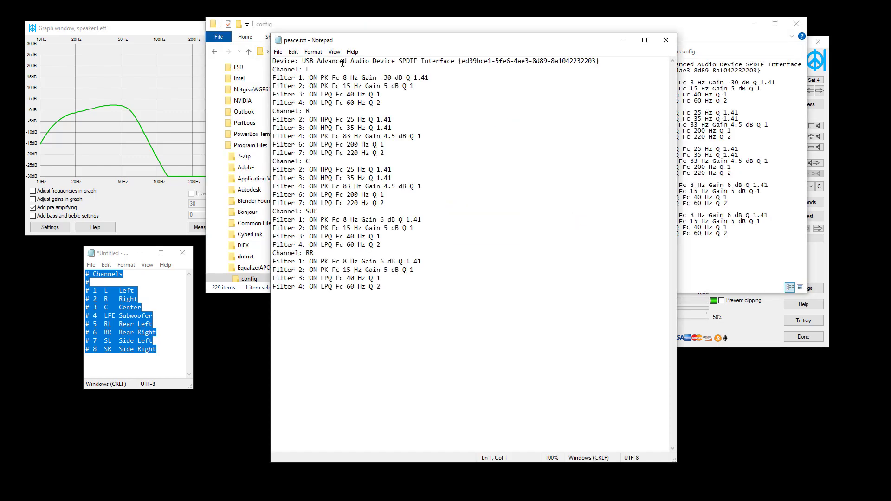
pyautogui.moveTo(277, 61); pyautogui.dragTo(632, 53)
pyautogui.moveTo(500, 41); pyautogui.dragTo(699, 95)
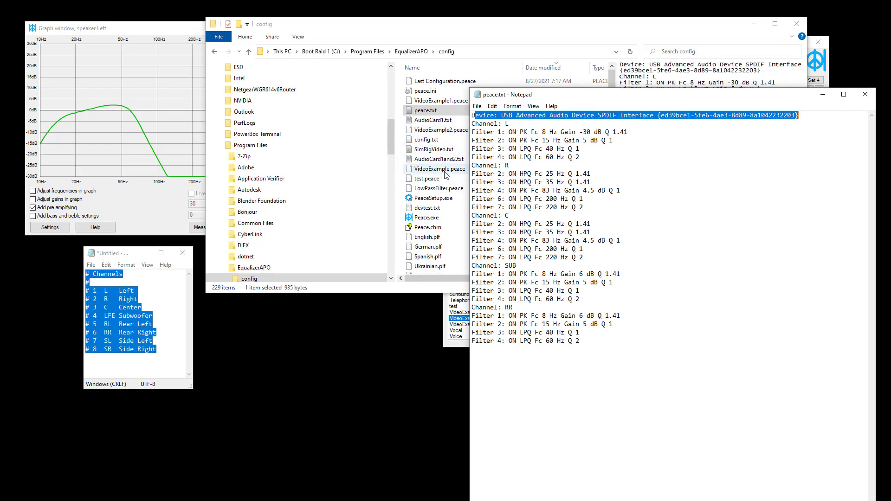
pyautogui.click(444, 169)
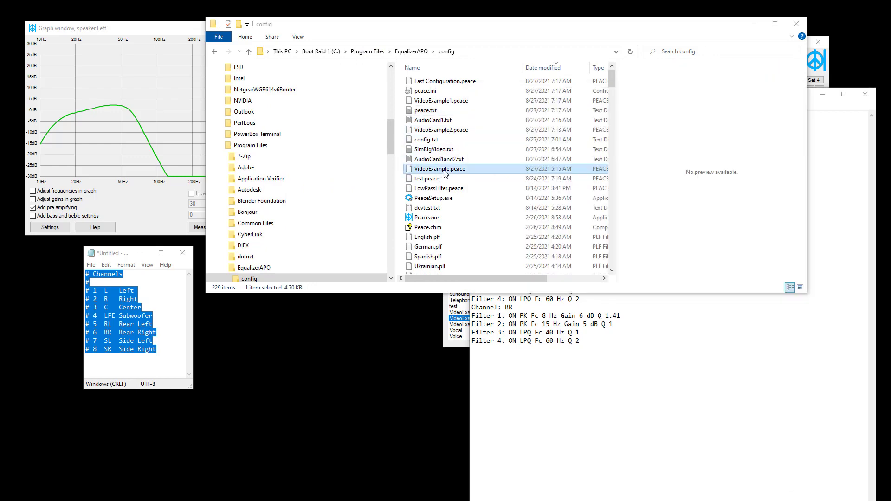
# Step: Open AudioCard1.txt and select all of peace.txt's filter text
pyautogui.doubleClick(441, 120)
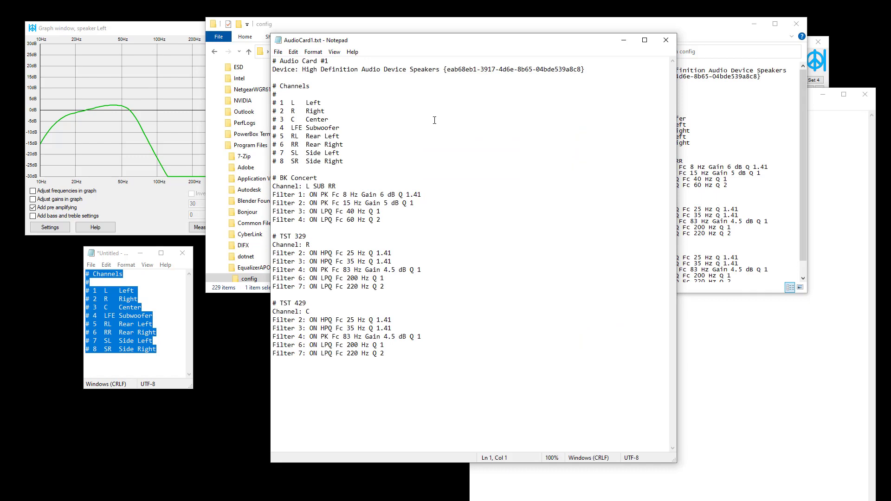
pyautogui.click(771, 359)
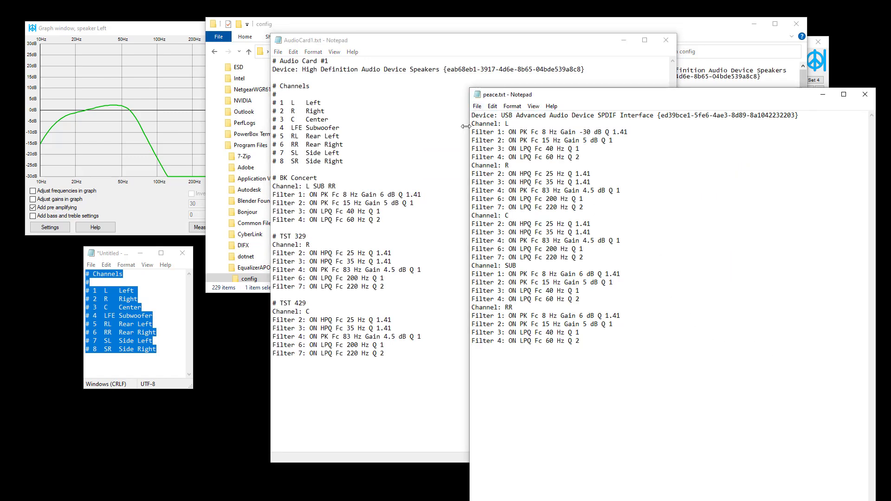
pyautogui.moveTo(464, 127); pyautogui.dragTo(654, 207)
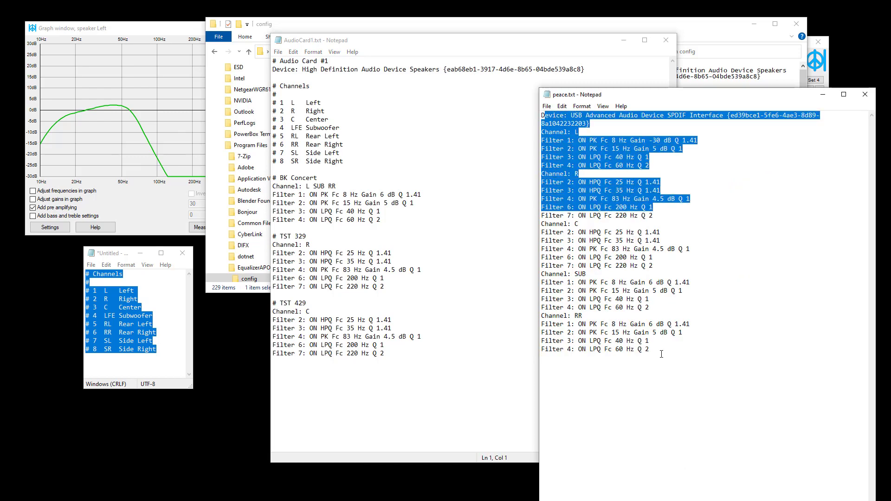
pyautogui.moveTo(661, 354); pyautogui.dragTo(498, 114)
pyautogui.hotkey('ctrl', 'c')
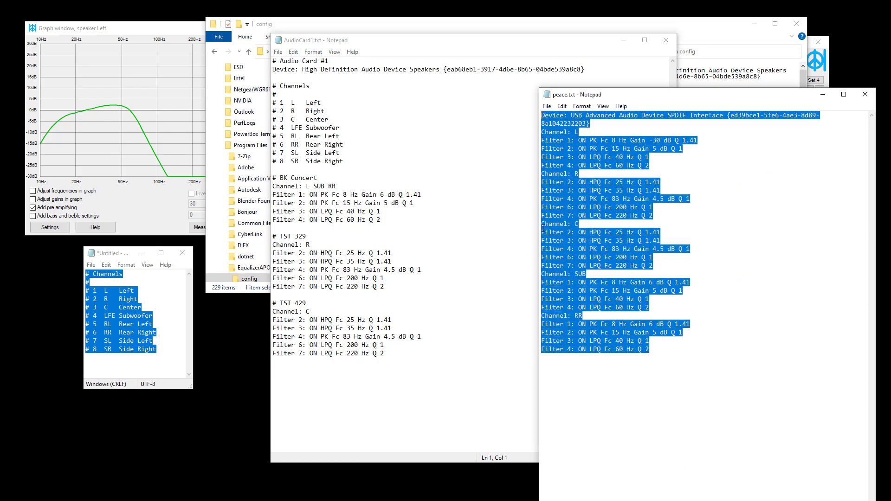
# Step: Paste the filters at the end of AudioCard1.txt under a '# Audio Care 2' heading
pyautogui.click(323, 381)
pyautogui.hotkey('ctrl', 'v')
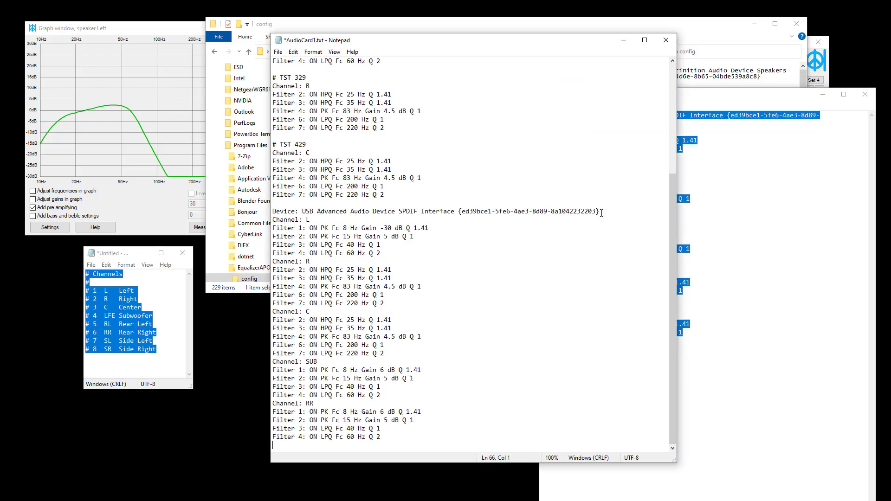
pyautogui.click(492, 203)
pyautogui.press('Return')
pyautogui.write('# Aud')
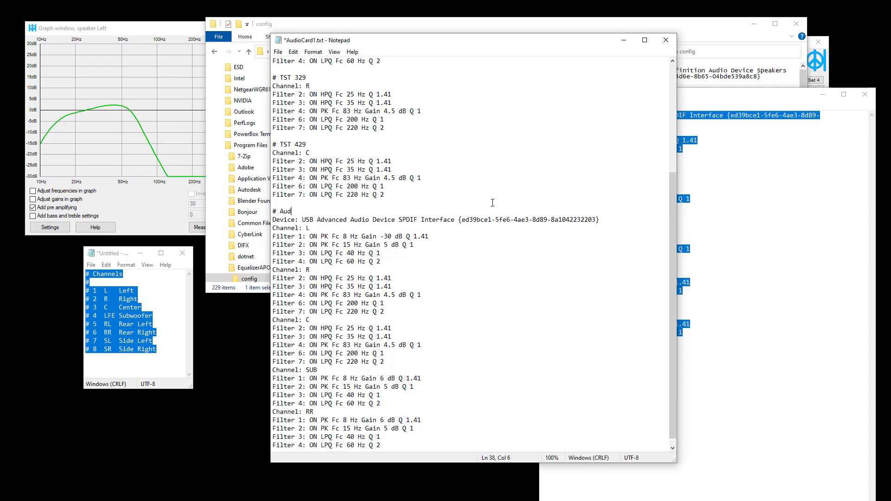
pyautogui.write('io Care')
pyautogui.write(' 2')
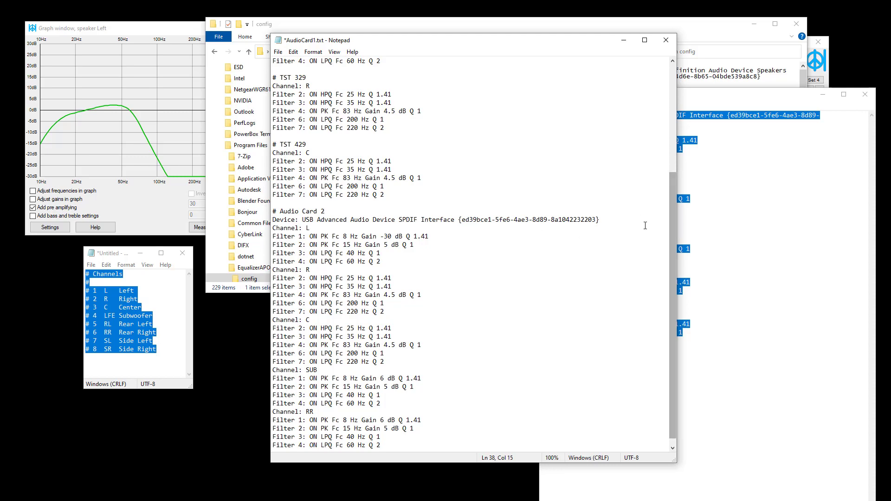
pyautogui.click(624, 219)
# Step: Add a blank line after the Device line and review the Audio Card 1 device ID
pyautogui.press('Return')
pyautogui.scroll(7, 551, 195)
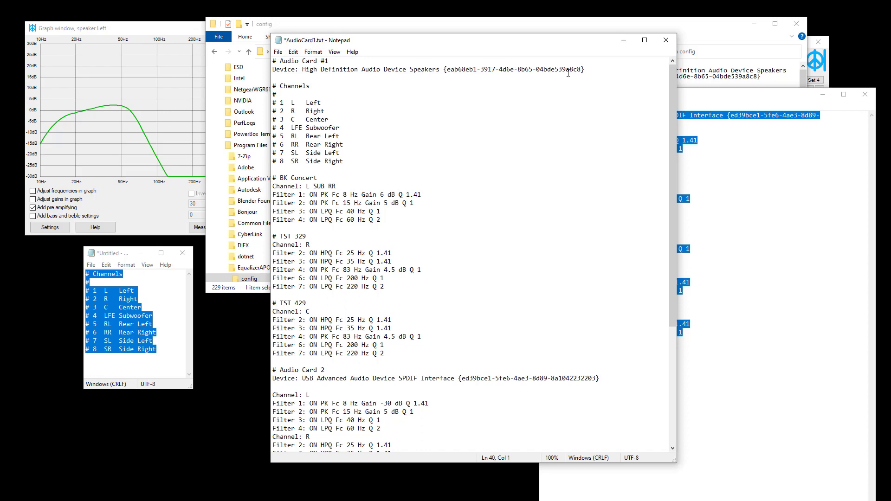
pyautogui.moveTo(537, 69); pyautogui.dragTo(581, 69)
pyautogui.click(414, 108)
pyautogui.scroll(-5, 397, 336)
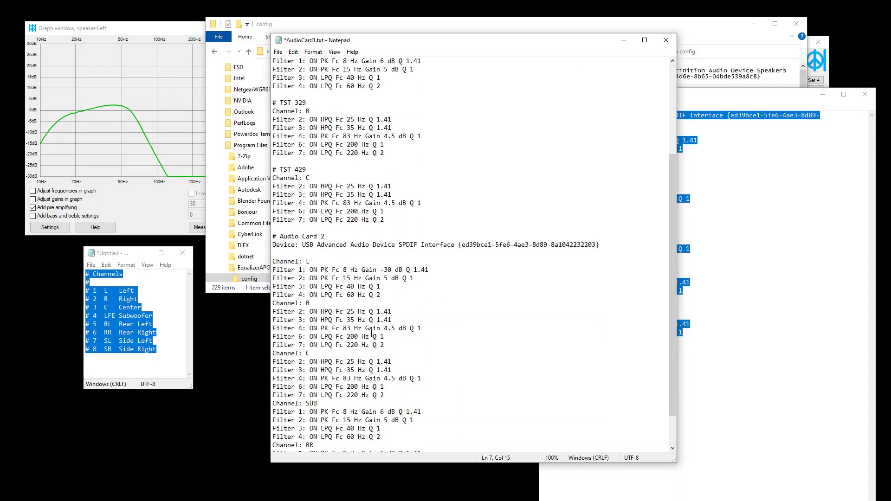
pyautogui.scroll(-2, 371, 332)
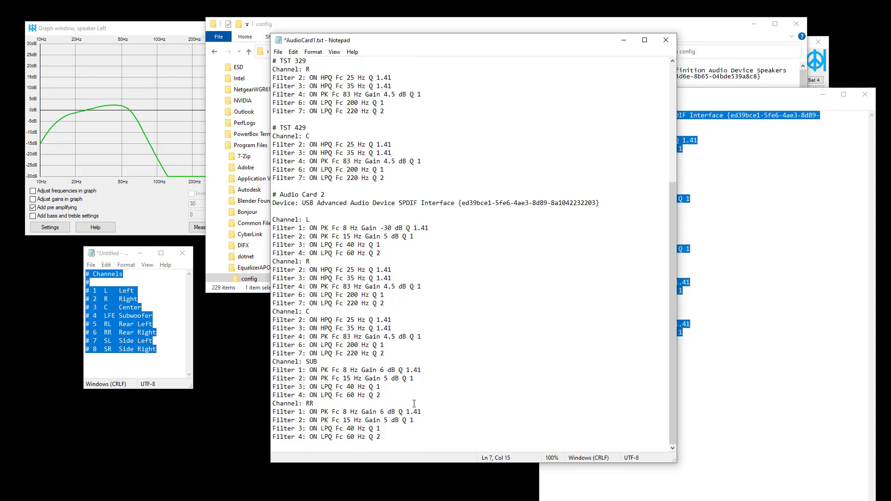
pyautogui.scroll(5, 414, 404)
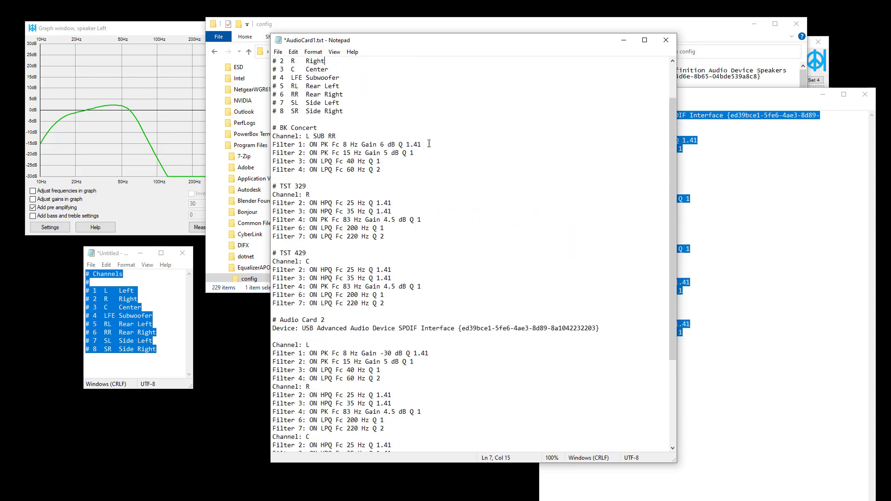
# Step: Save the document as AudioCard1and2.txt over the existing file
pyautogui.click(278, 51)
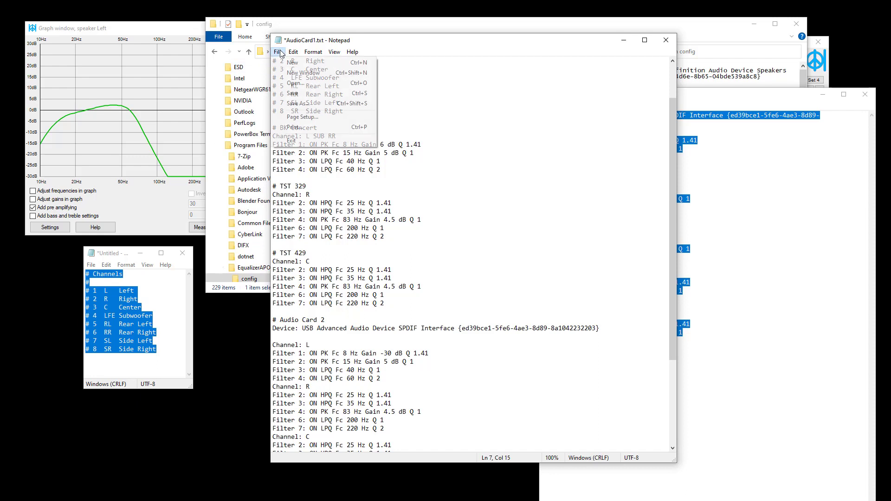
pyautogui.click(319, 103)
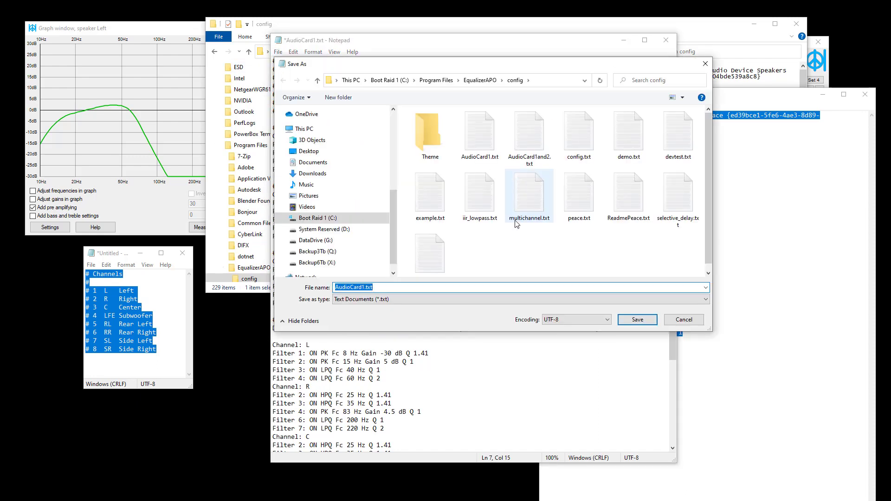
pyautogui.click(529, 156)
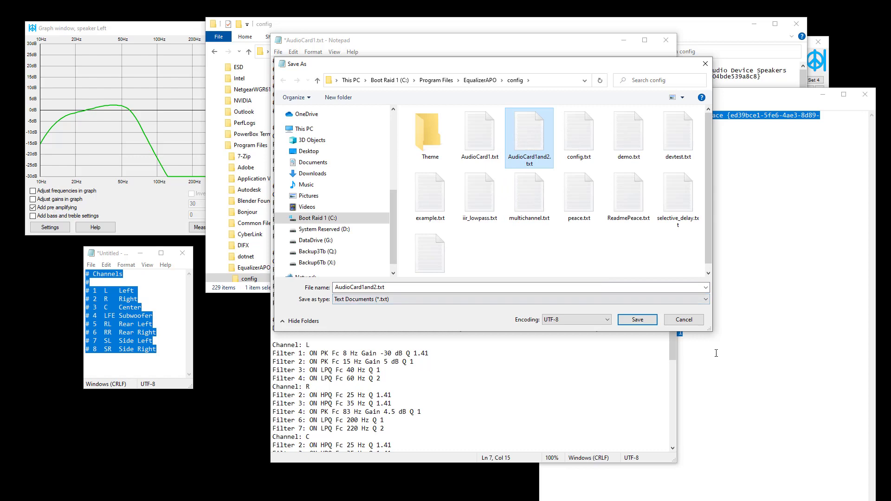
pyautogui.click(638, 321)
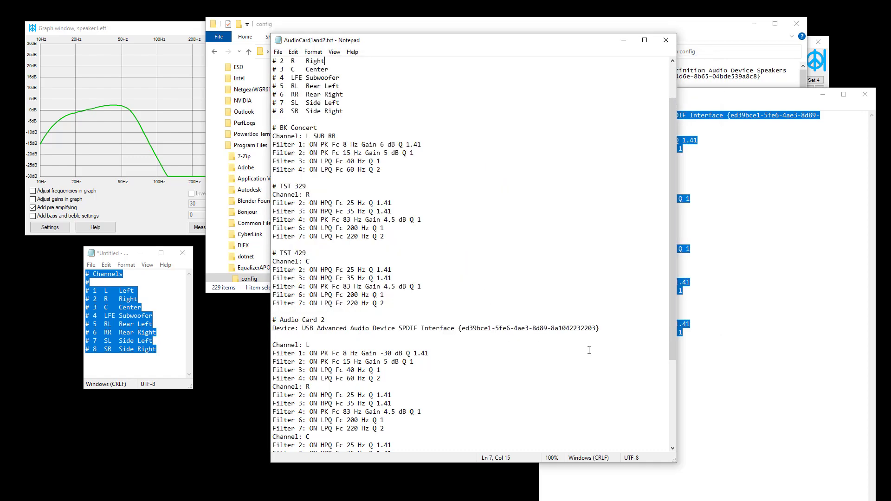
# Step: Preview config.txt in the config folder and open it in Notepad
pyautogui.moveTo(567, 41); pyautogui.dragTo(290, 57)
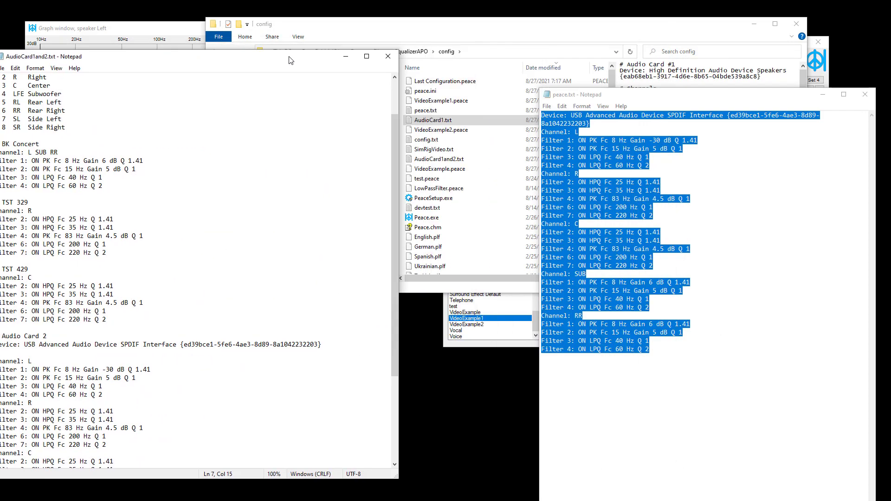
pyautogui.click(501, 29)
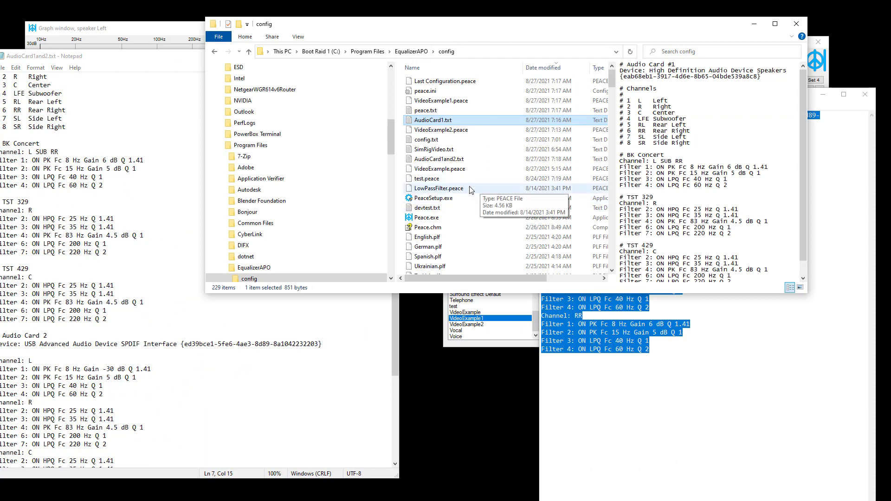
pyautogui.click(426, 140)
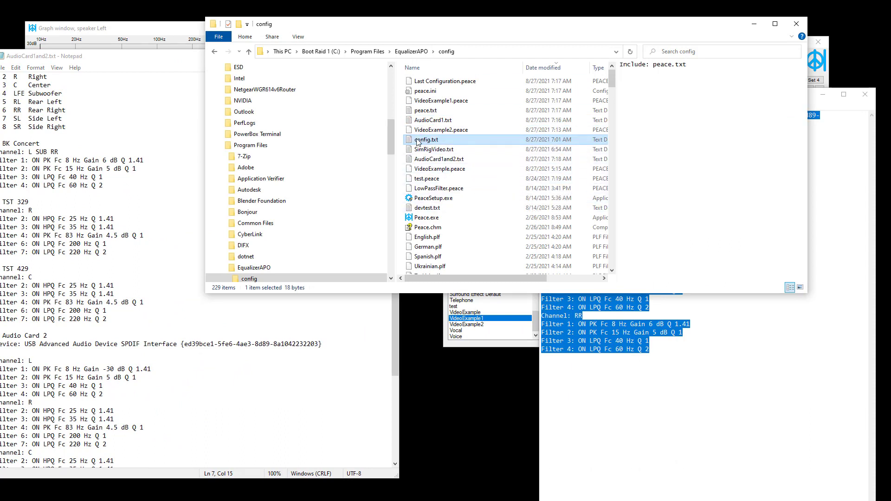
pyautogui.doubleClick(412, 140)
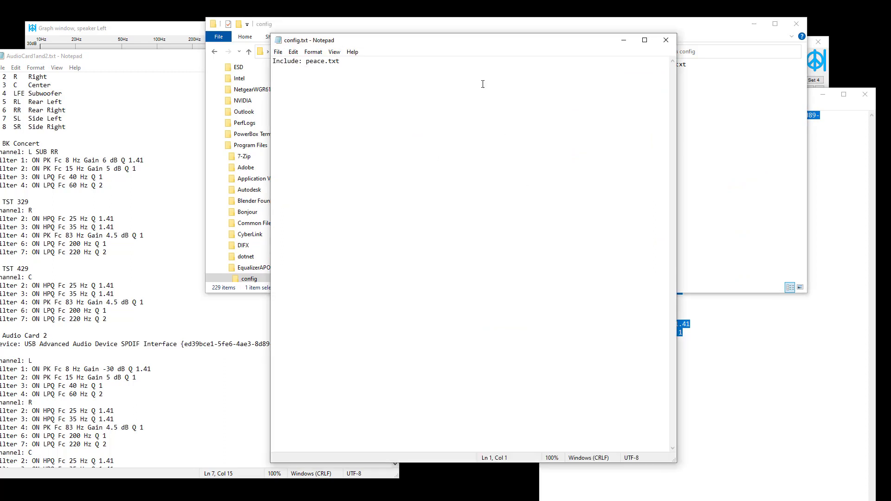
# Step: Move the config.txt editor aside and make AudioCard1and2.txt's file name editable
pyautogui.moveTo(461, 42); pyautogui.dragTo(535, 61)
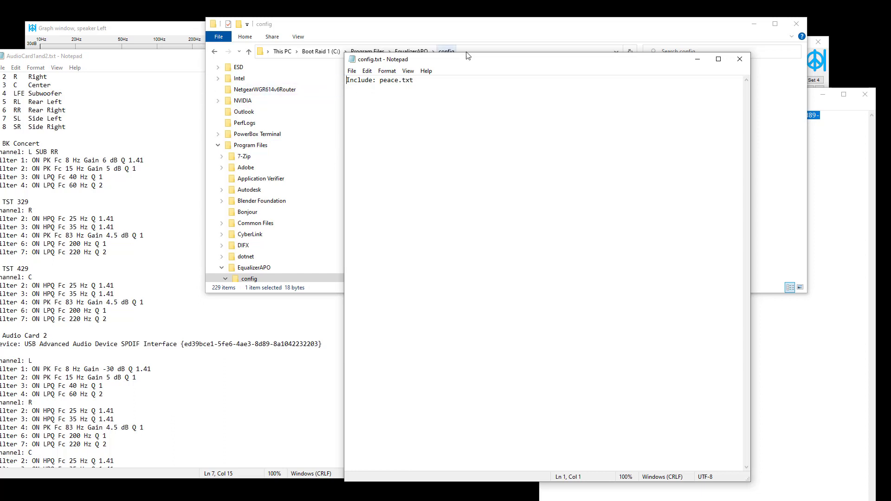
pyautogui.moveTo(468, 59); pyautogui.dragTo(650, 168)
pyautogui.click(453, 160)
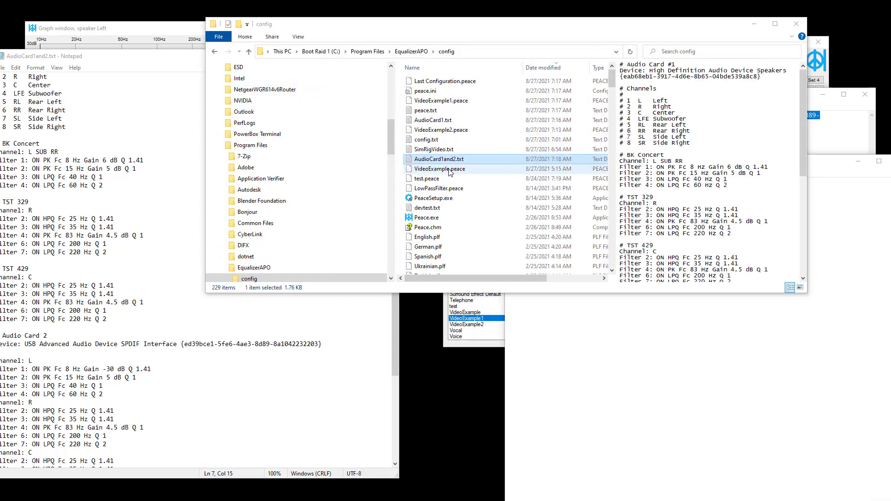
pyautogui.click(441, 161)
pyautogui.hotkey('ctrl', 'c')
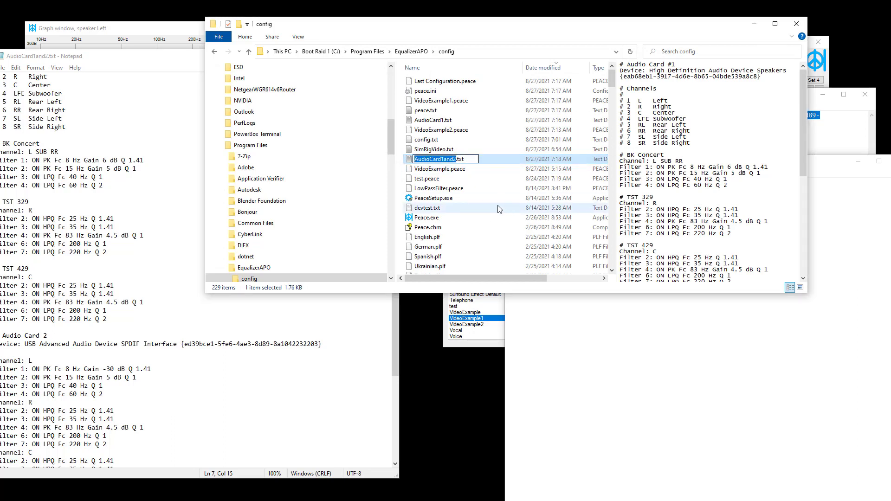
# Step: Change config.txt's Include line from peace.txt to AudioCard1and2.txt
pyautogui.click(663, 300)
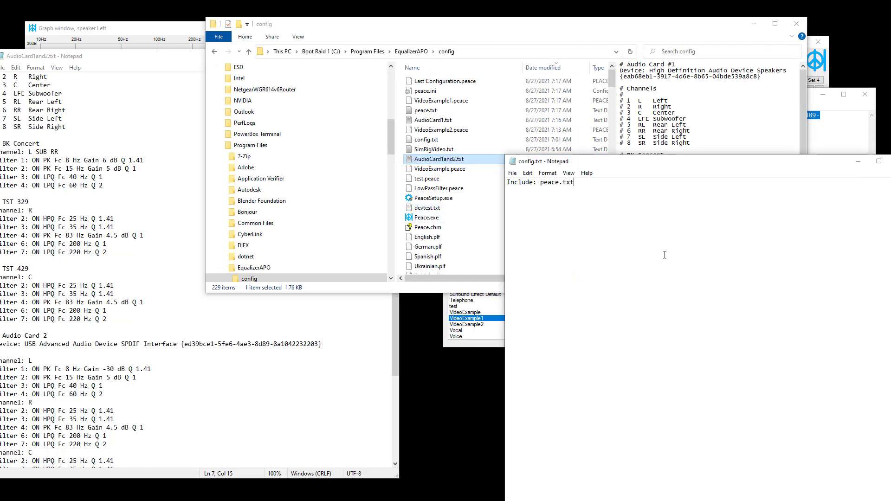
pyautogui.doubleClick(548, 183)
pyautogui.hotkey('ctrl', 'v')
pyautogui.write('.')
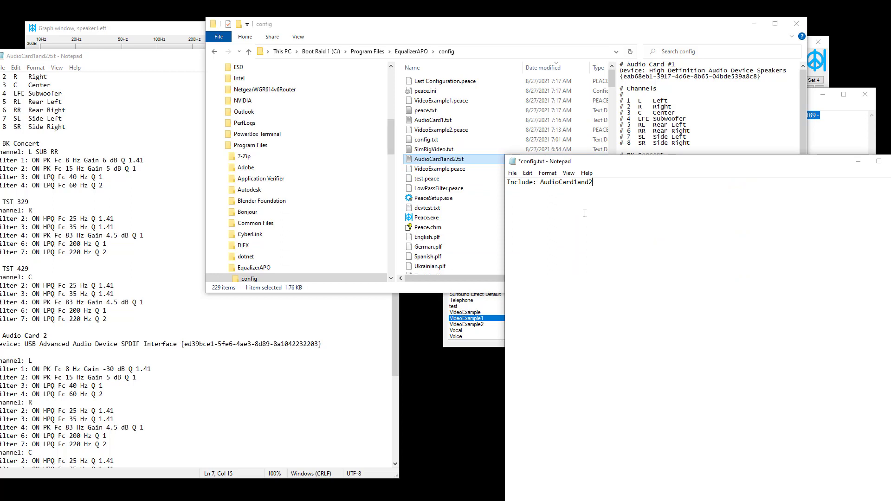
pyautogui.write('txt')
# Step: Back out of an accidental Open command, then save the updated config.txt
pyautogui.click(512, 172)
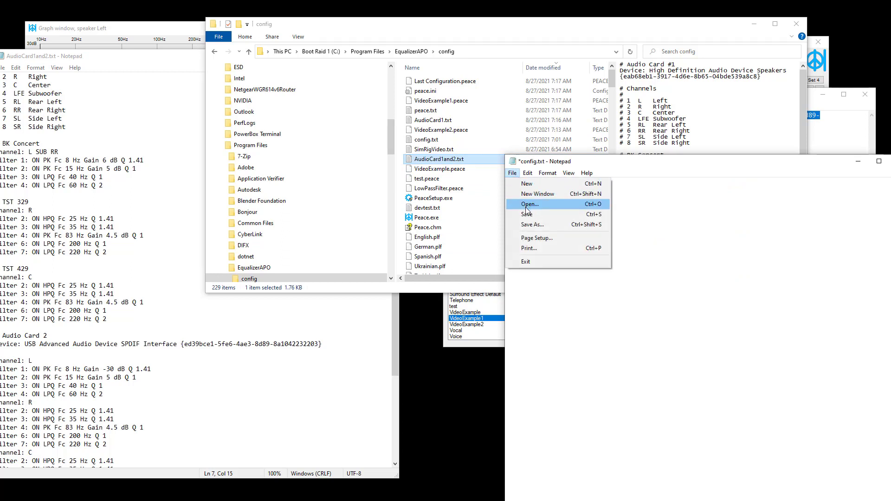
pyautogui.click(529, 204)
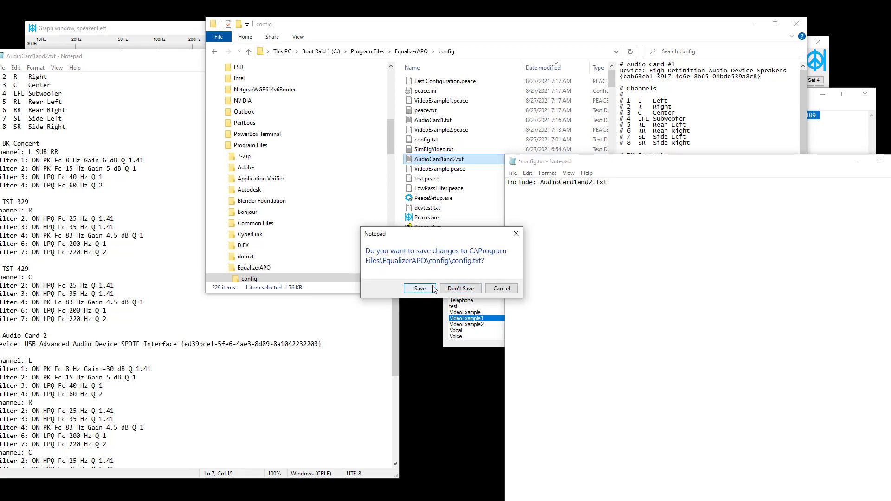
pyautogui.click(477, 287)
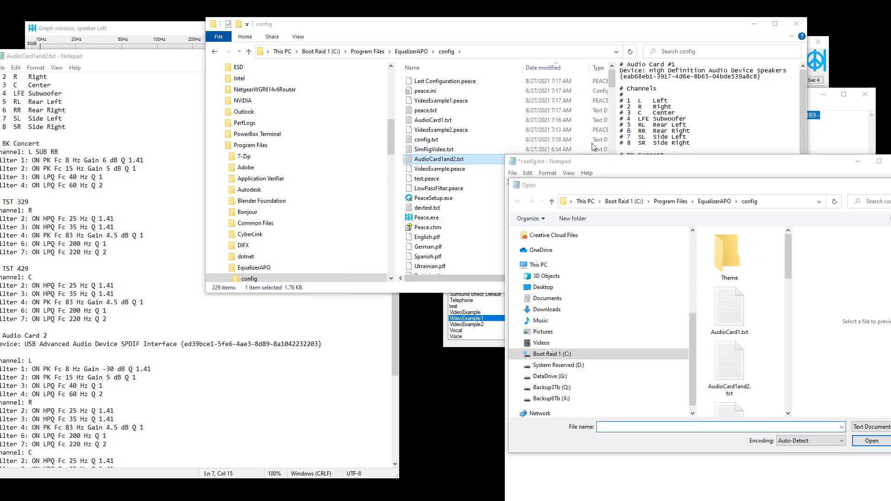
pyautogui.click(859, 441)
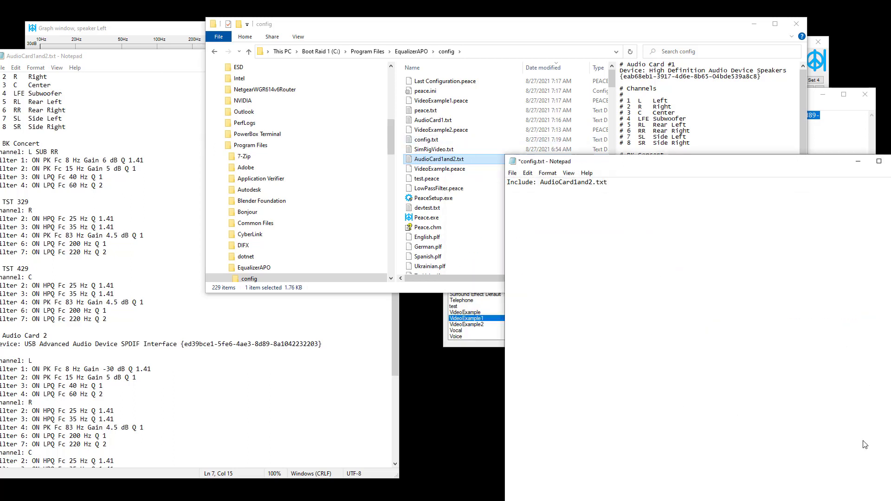
pyautogui.click(513, 173)
pyautogui.moveTo(528, 173)
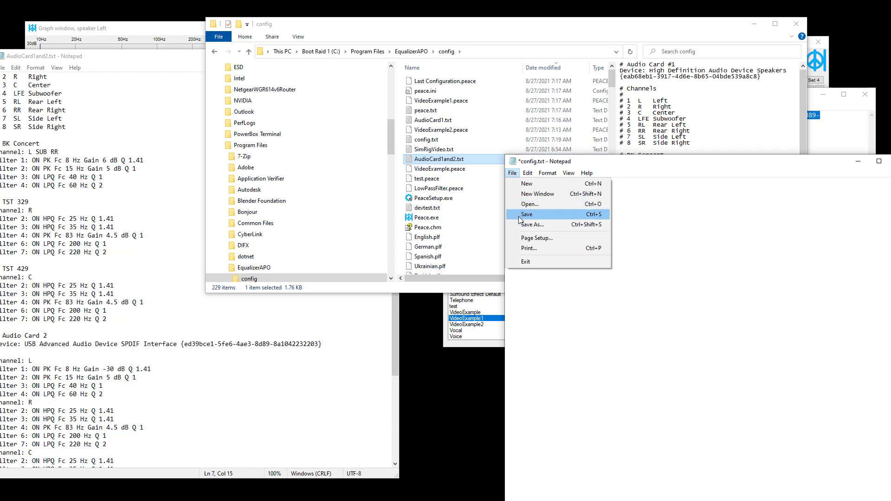
pyautogui.click(520, 216)
# Step: Move config.txt aside and bring the AudioCard1and2.txt editor forward
pyautogui.moveTo(626, 163); pyautogui.dragTo(496, 109)
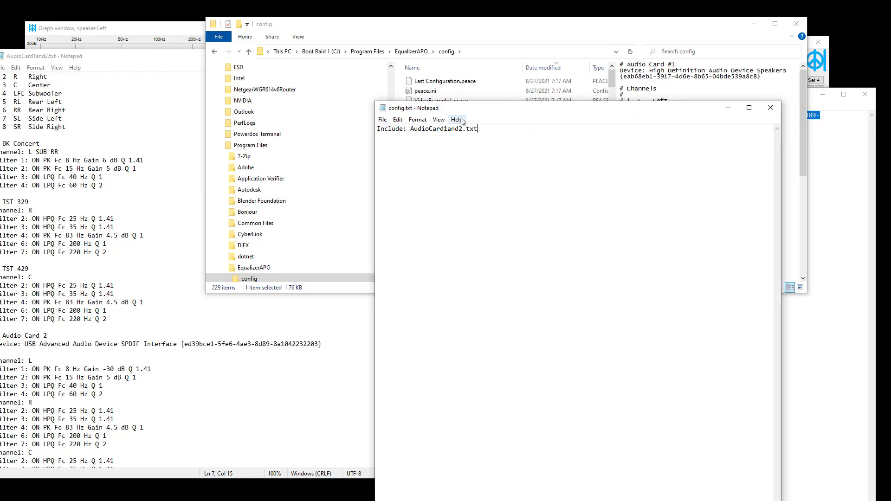
pyautogui.click(139, 102)
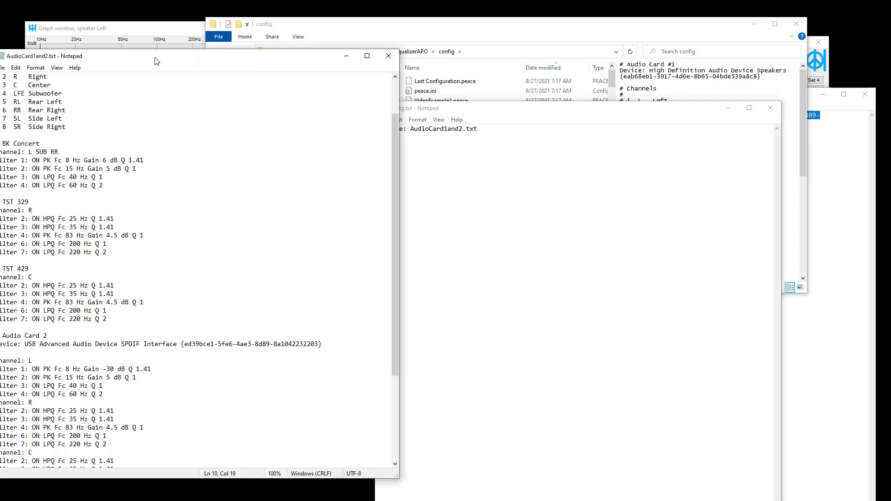
pyautogui.moveTo(154, 60); pyautogui.dragTo(224, 34)
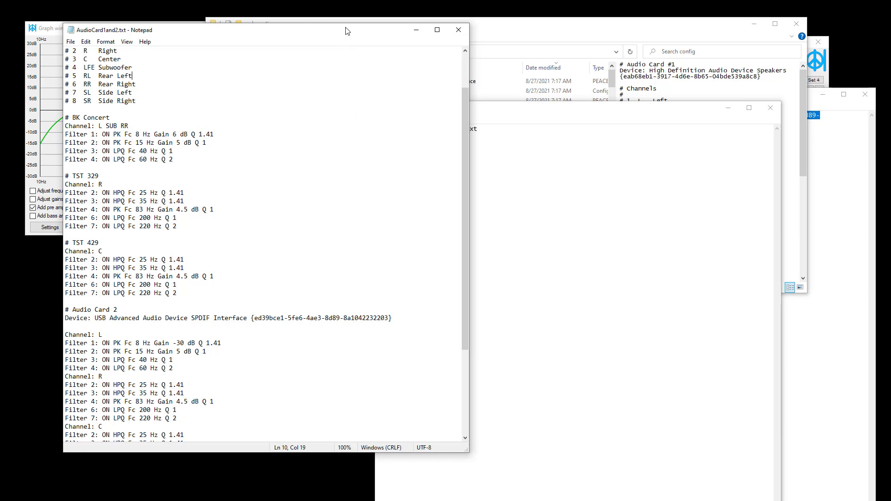
pyautogui.moveTo(348, 32); pyautogui.dragTo(295, 129)
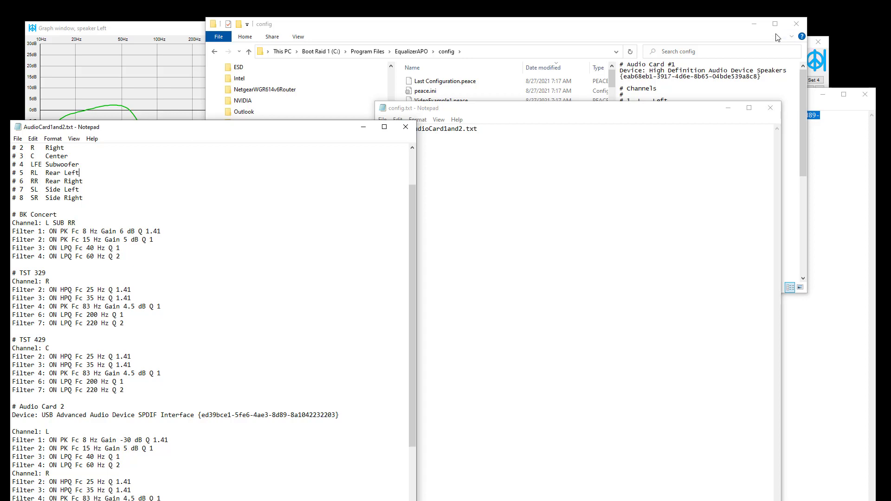
pyautogui.hotkey('alt', 'Tab')
# Step: Keep the first band as a Peak filter and display the flat Left rear speaker equalizer
pyautogui.click(821, 68)
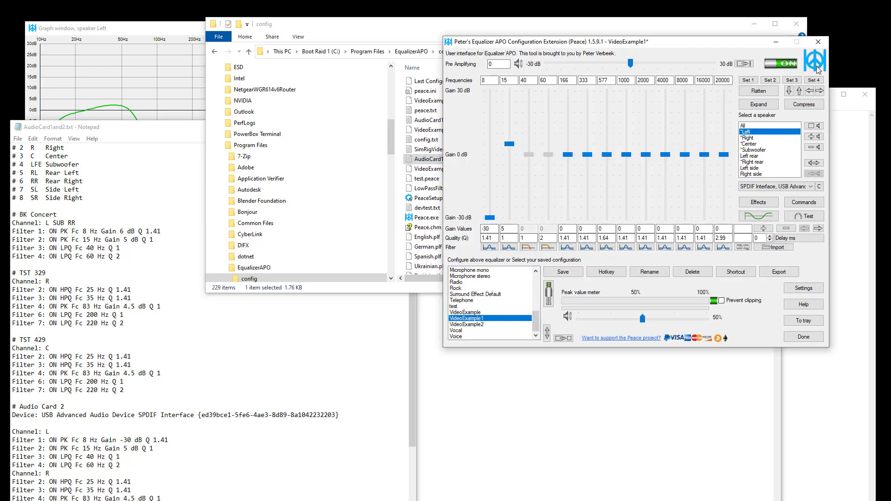
pyautogui.moveTo(682, 43); pyautogui.dragTo(560, 51)
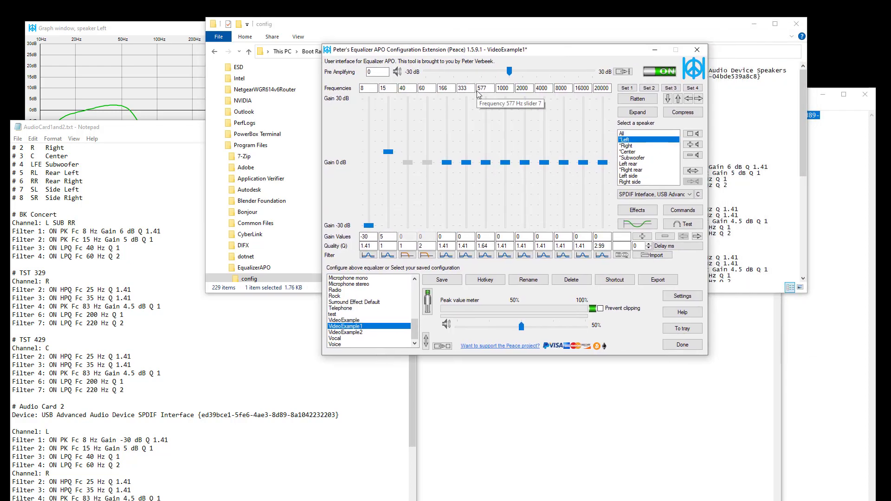
pyautogui.click(368, 256)
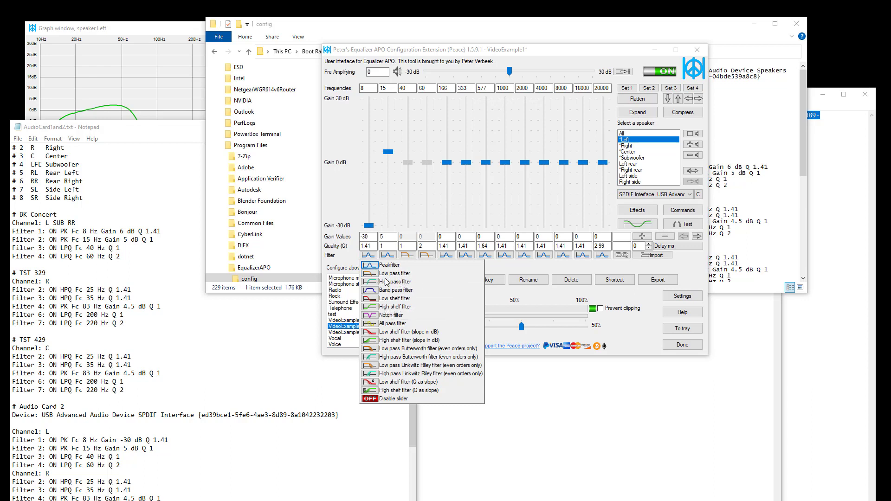
pyautogui.click(529, 274)
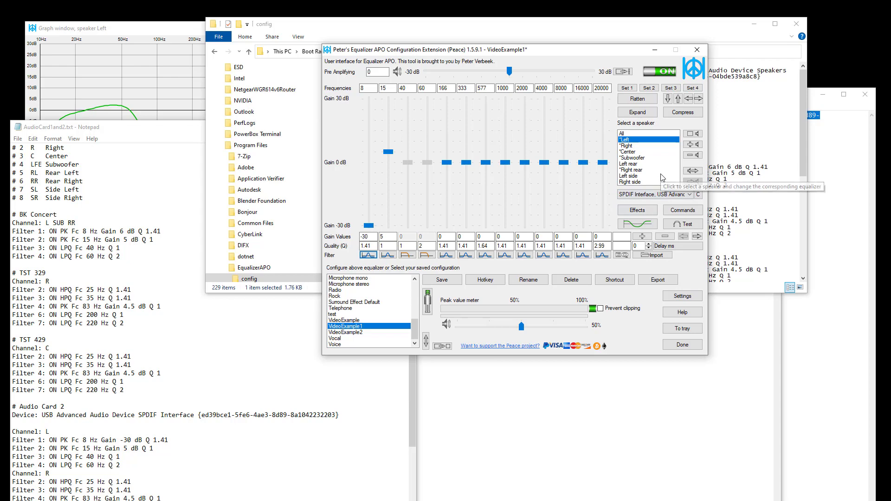
pyautogui.click(157, 34)
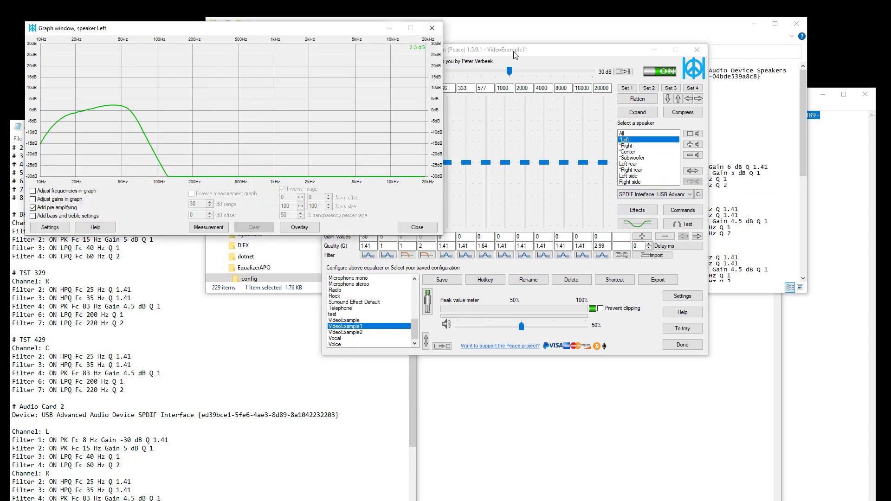
pyautogui.moveTo(513, 52); pyautogui.dragTo(535, 66)
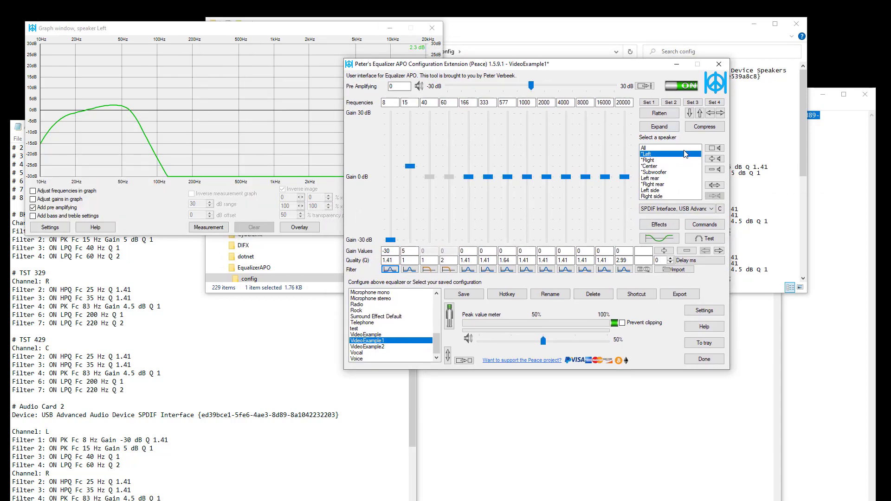
pyautogui.click(658, 179)
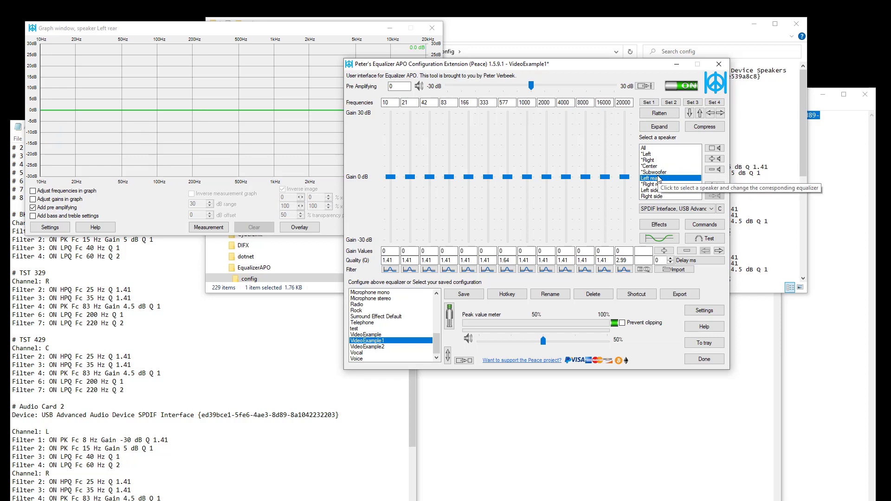
# Step: Inspect the Subwoofer's curve and third-band Quality, then show the Center speaker's equalizer
pyautogui.click(659, 175)
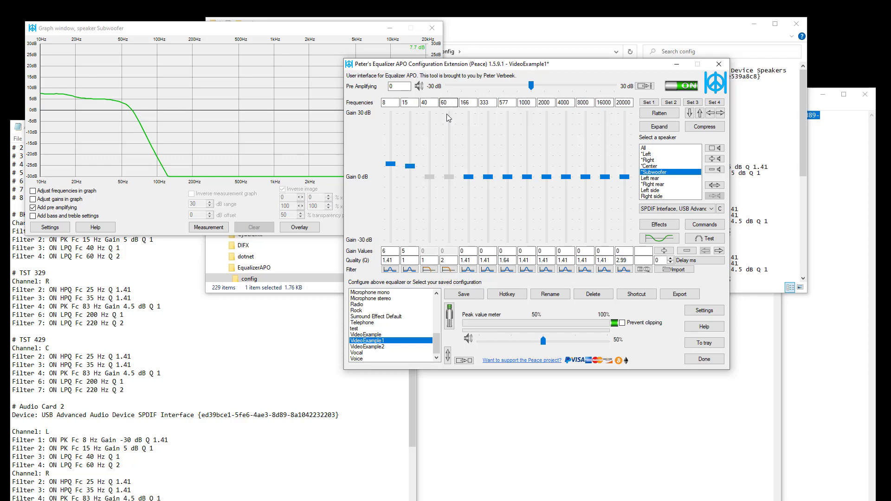
pyautogui.click(429, 262)
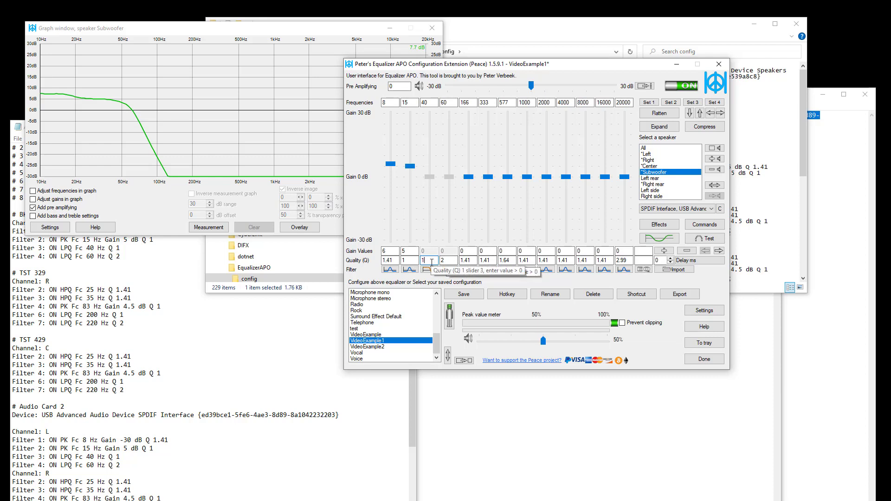
pyautogui.click(652, 167)
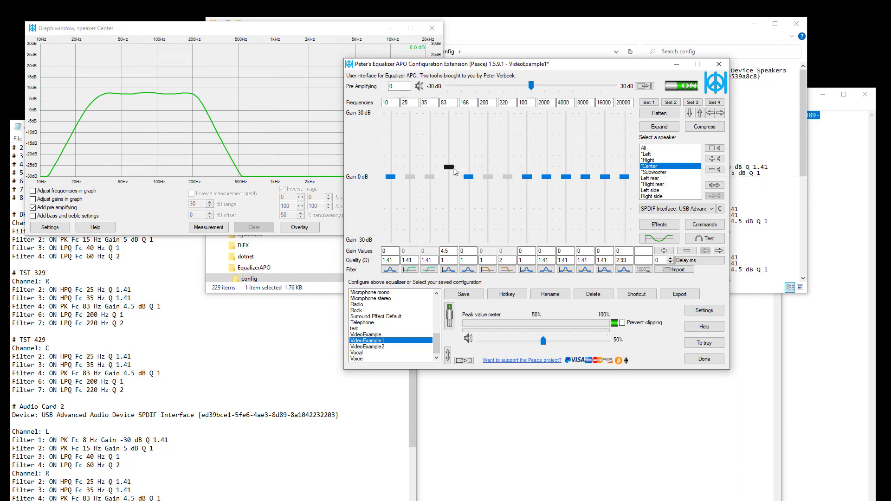
# Step: Boost the Center's 83 Hz band to 14 dB and try Q 4, then Q 6
pyautogui.moveTo(454, 172); pyautogui.dragTo(449, 148)
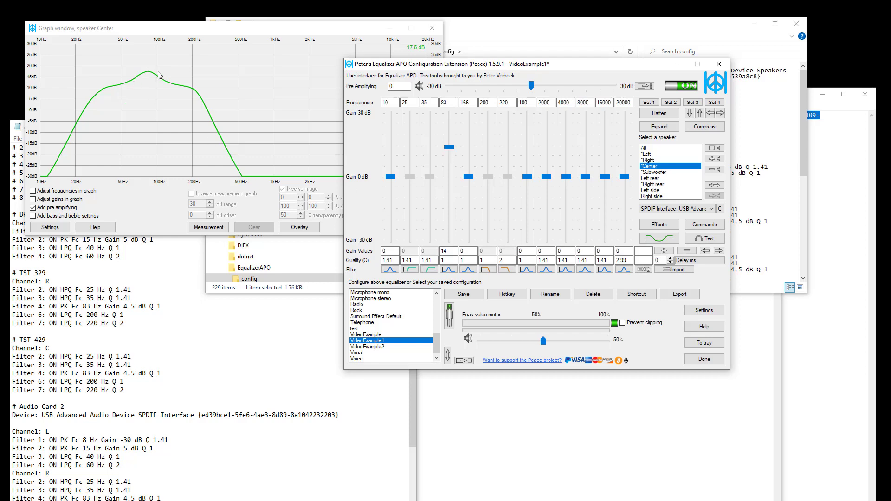
pyautogui.press('Tab')
pyautogui.write('4')
pyautogui.click(455, 147)
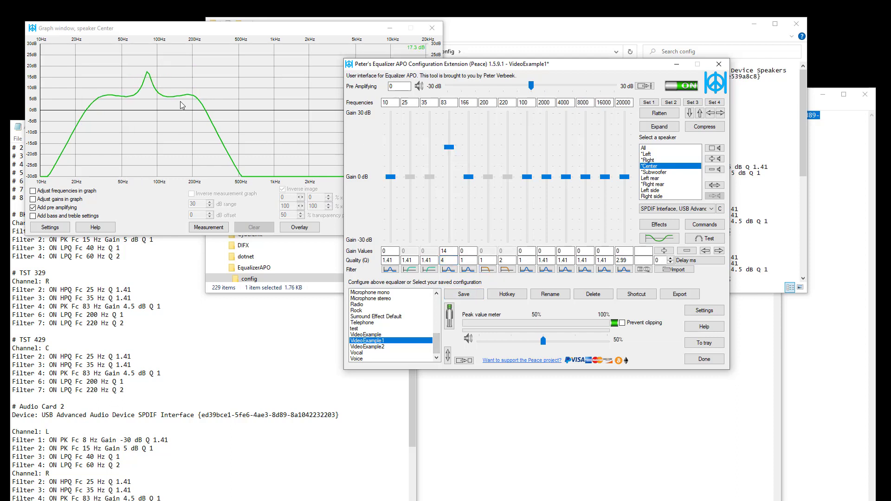
pyautogui.doubleClick(444, 260)
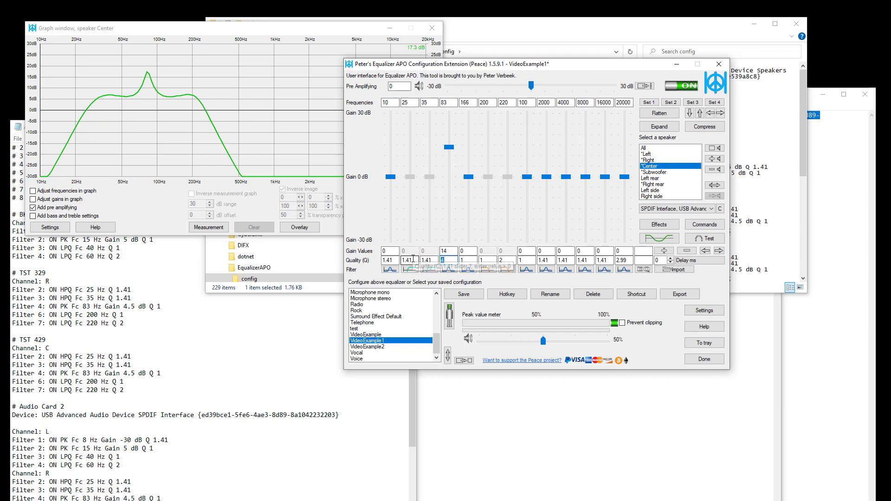
pyautogui.write('6')
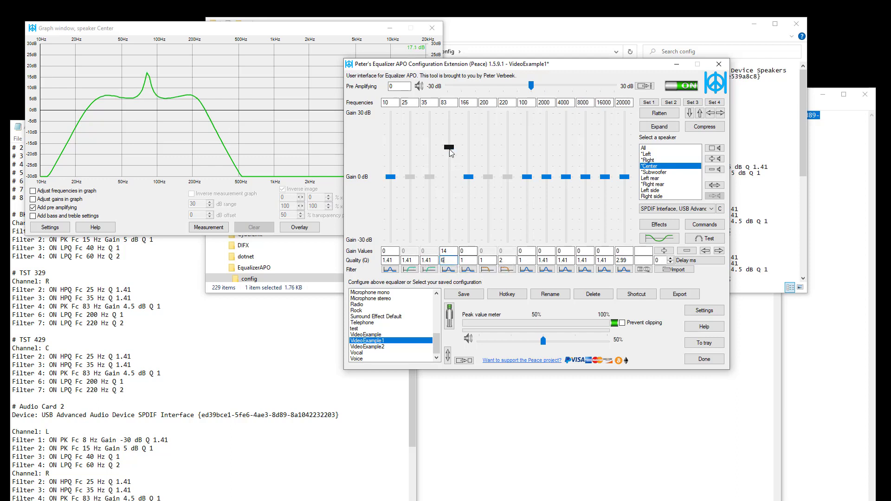
# Step: Drag the 83 Hz gain to 20 dB, then -16.5 dB, settling on +3 dB
pyautogui.moveTo(450, 146); pyautogui.dragTo(447, 132)
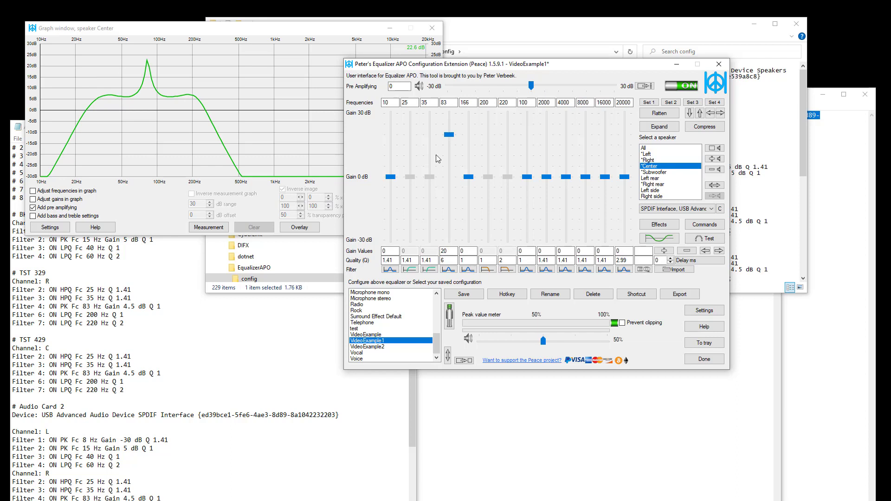
pyautogui.moveTo(451, 134); pyautogui.dragTo(441, 213)
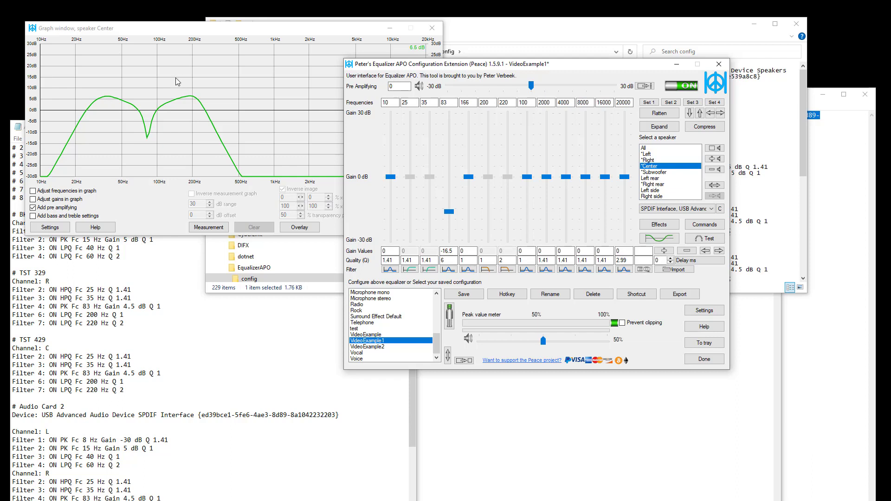
pyautogui.moveTo(448, 211); pyautogui.dragTo(450, 171)
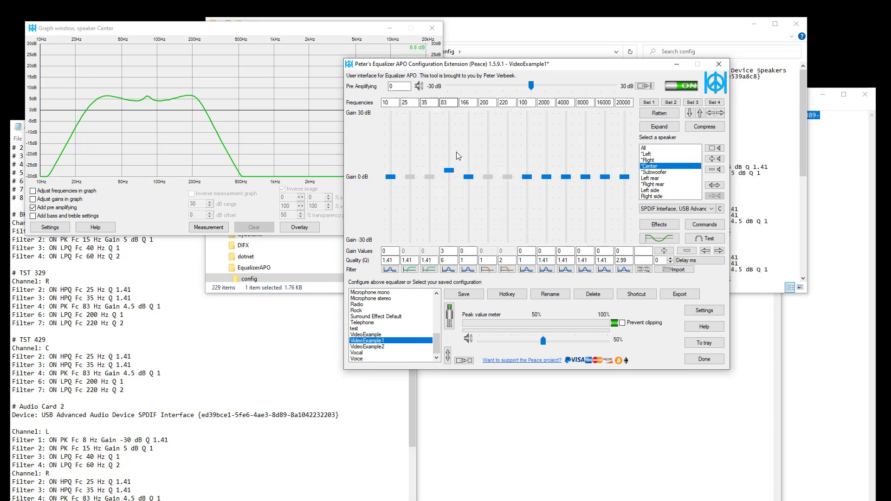
# Step: Reset the 83 Hz Q to 1 and try Q 3 on the 200 Hz band
pyautogui.doubleClick(453, 261)
pyautogui.write('1')
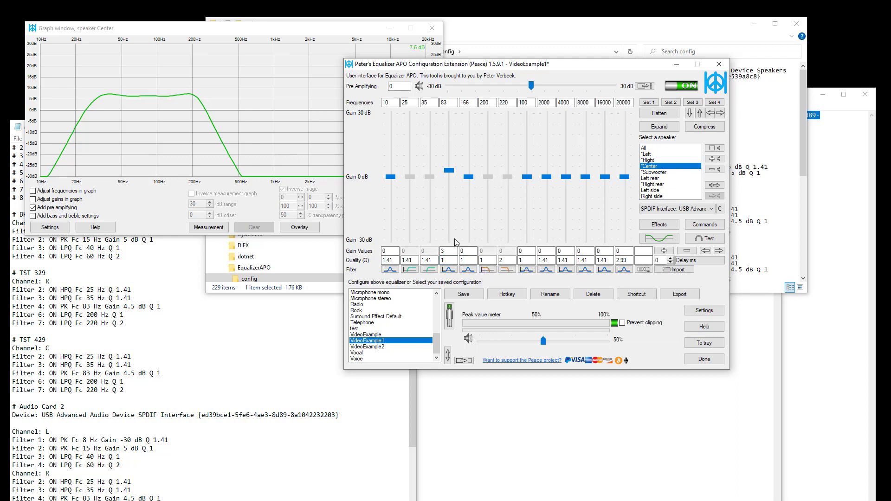
pyautogui.doubleClick(491, 261)
pyautogui.write('3')
pyautogui.click(470, 179)
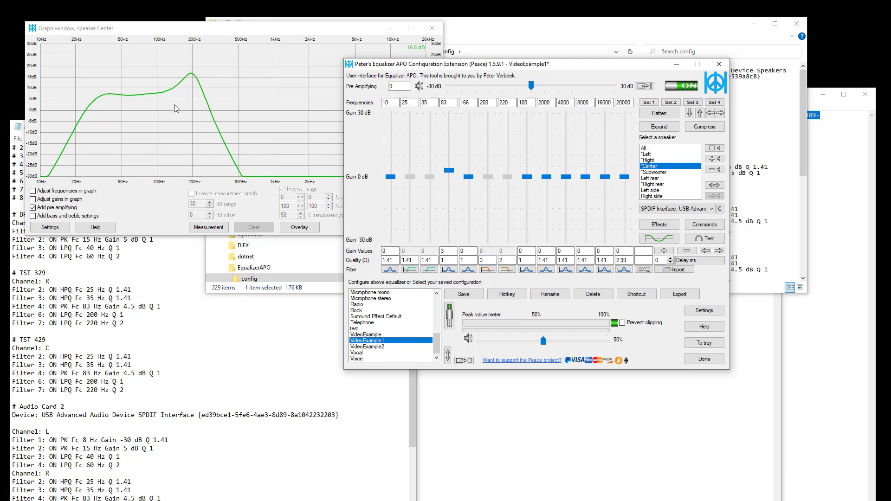
# Step: Set the 200 Hz band's Q back to 1
pyautogui.click(460, 262)
pyautogui.press('Tab')
pyautogui.write('1')
pyautogui.click(469, 177)
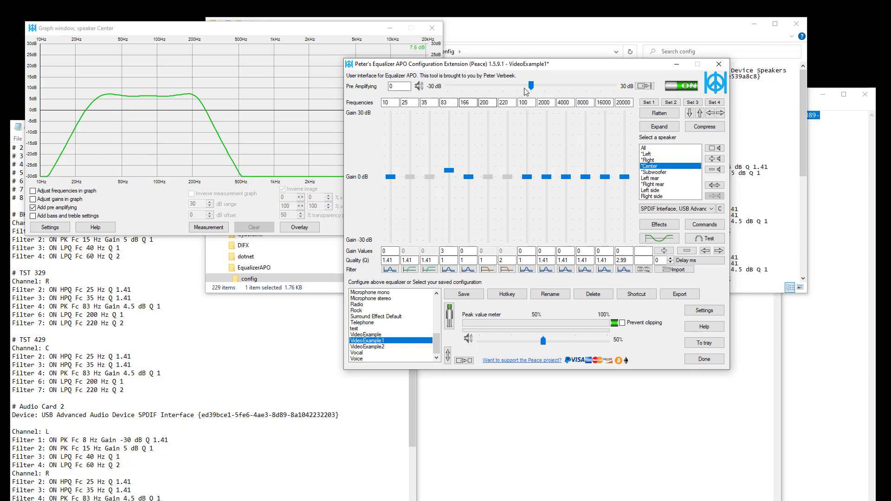
# Step: Lower the Center speaker's Pre Amplifying to about -7, then settle it at -2.5 dB
pyautogui.moveTo(531, 85); pyautogui.dragTo(513, 87)
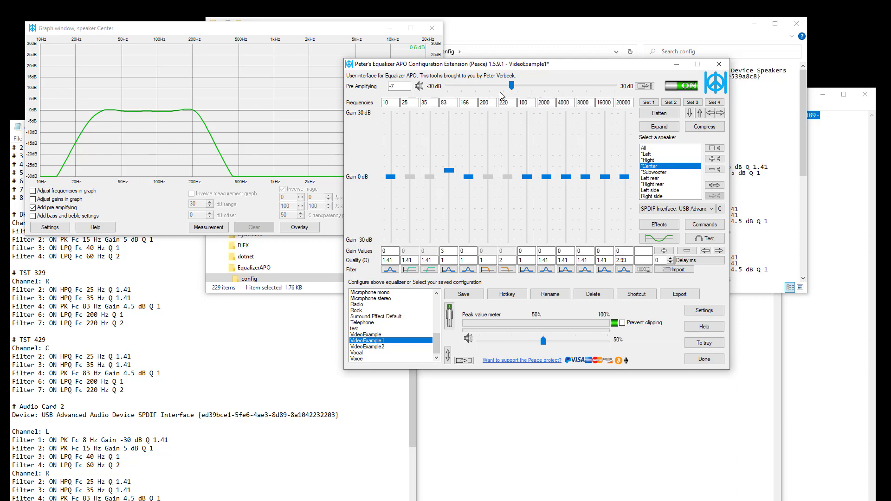
pyautogui.moveTo(511, 85); pyautogui.dragTo(525, 83)
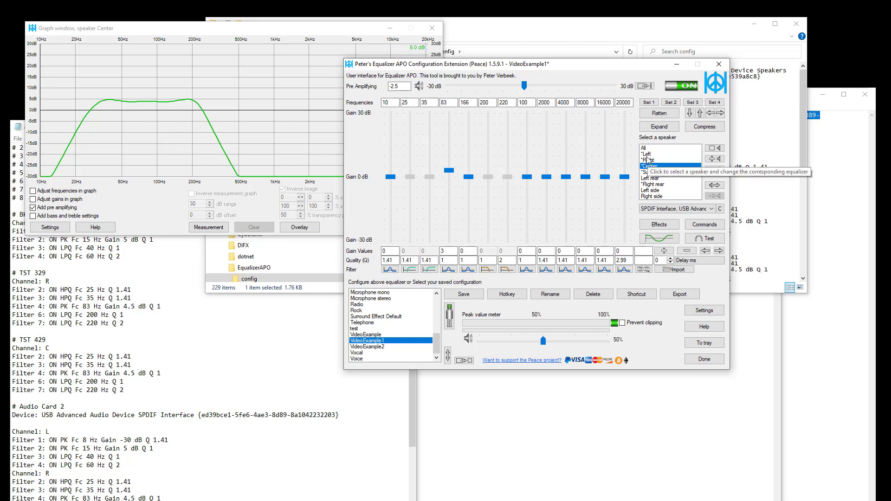
# Step: Compare the Subwoofer curve with the Center curve, then bring AudioCard1and2.txt to the front
pyautogui.click(652, 172)
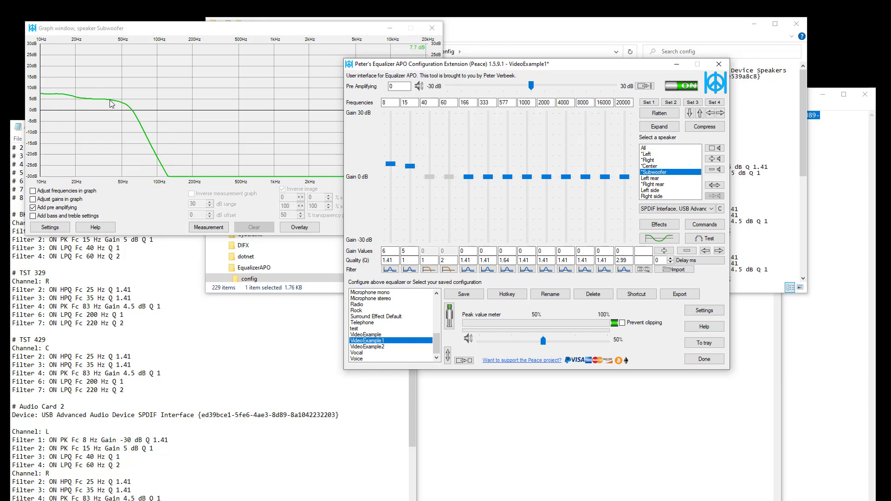
pyautogui.click(652, 166)
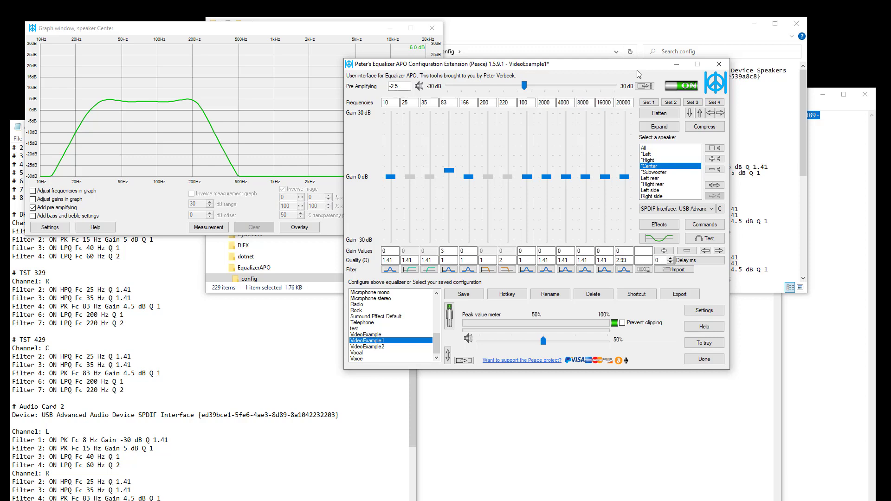
pyautogui.click(258, 302)
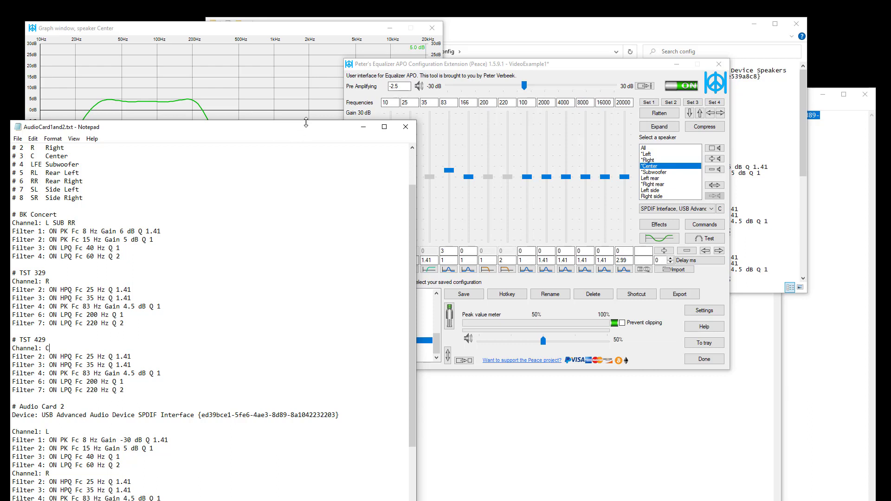
# Step: Replace Audio Card 2's Channel: L block with the # BK Concert block, followed by a blank line
pyautogui.moveTo(306, 129); pyautogui.dragTo(591, 51)
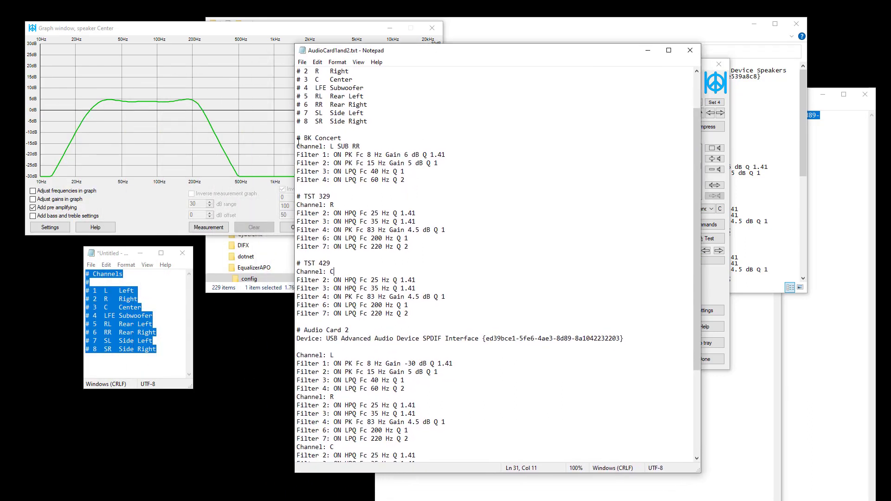
pyautogui.moveTo(297, 138); pyautogui.dragTo(451, 178)
pyautogui.scroll(-4, 444, 285)
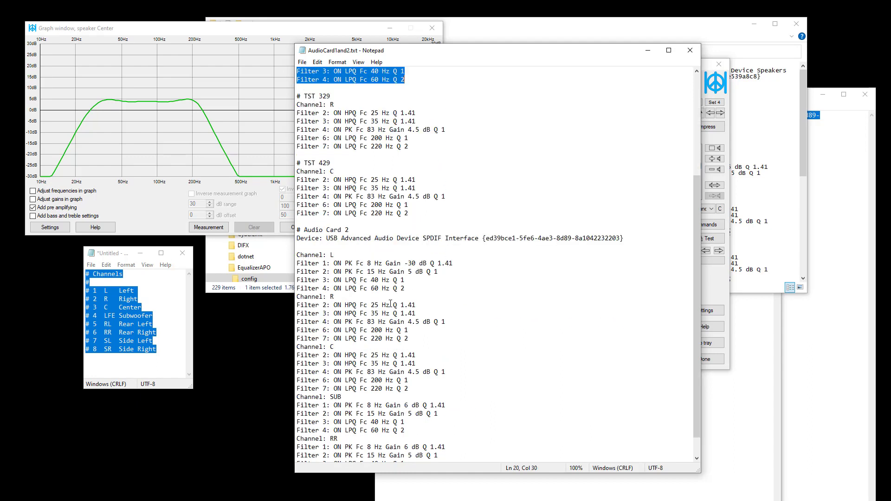
pyautogui.moveTo(297, 256); pyautogui.dragTo(440, 290)
pyautogui.write('# BK Concert Channel: L SUB RR Filter 1: ON PK Fc 8 Hz Gain 6 dB Q 1.41 Filter 2: ON PK Fc 15 Hz Gain 5 dB Q 1 Filter 3: ON LPQ Fc 40 Hz Q 1 Filter 4: ON LPQ Fc 60 Hz Q 2')
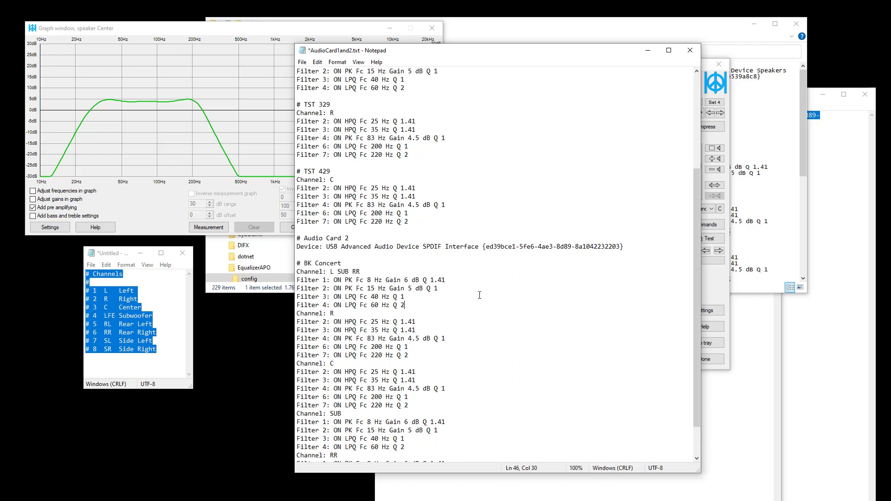
pyautogui.press('Return')
# Step: Delete Audio Card 2's SUB and RR blocks and add a blank line between R and C
pyautogui.scroll(-2, 469, 353)
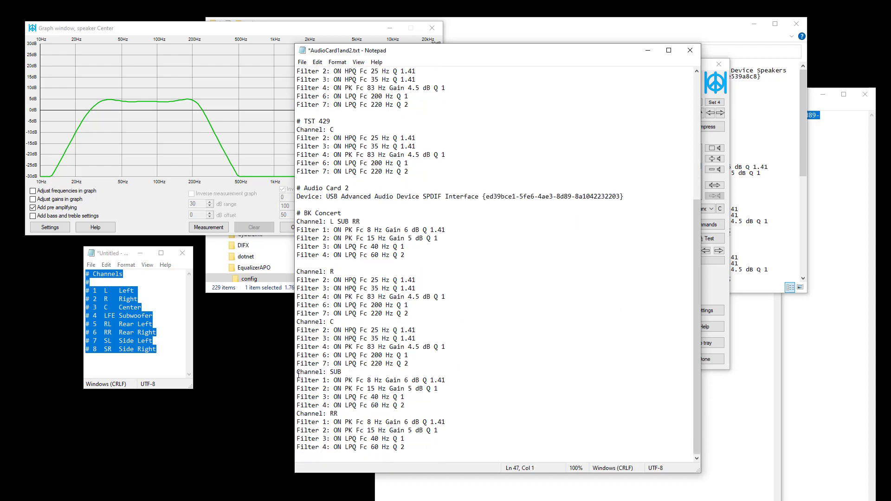
pyautogui.moveTo(297, 372); pyautogui.dragTo(443, 440)
pyautogui.press('Delete')
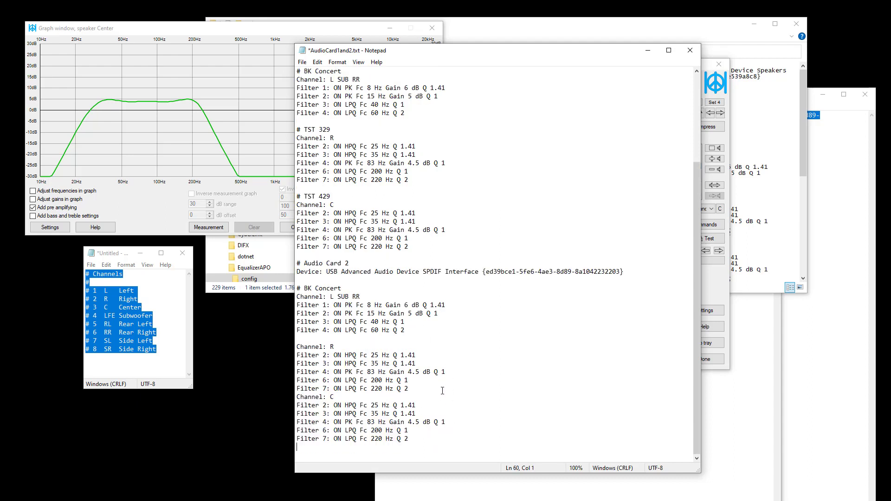
pyautogui.click(443, 385)
pyautogui.press('Return')
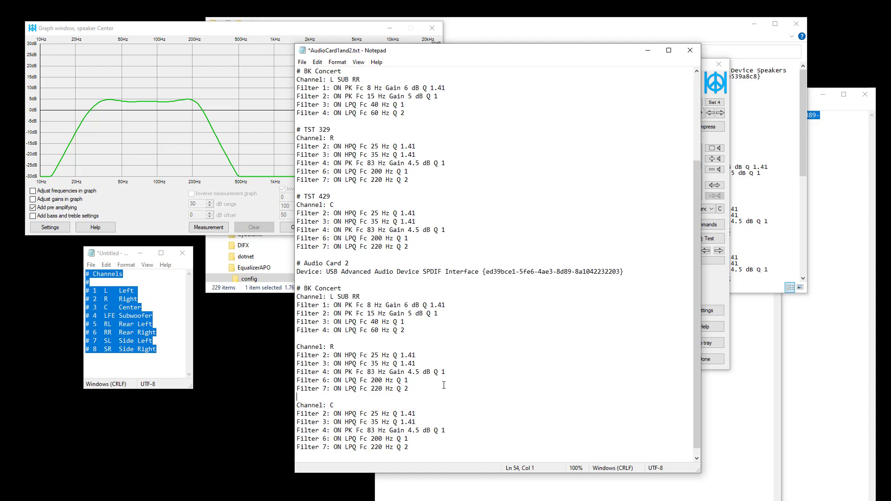